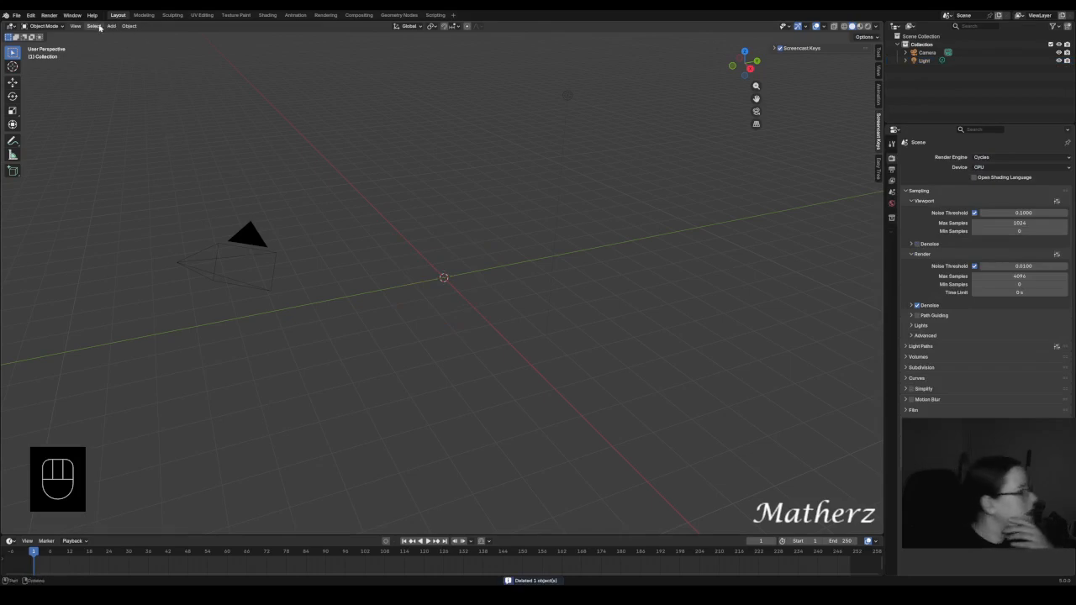
Add a plane and rotate it 90° around the Y axis so it stands upright.
{"action": "left_click", "coordinate": [111, 25]}
{"action": "mouse_move", "coordinate": [122, 34]}
{"action": "left_click", "coordinate": [192, 35]}
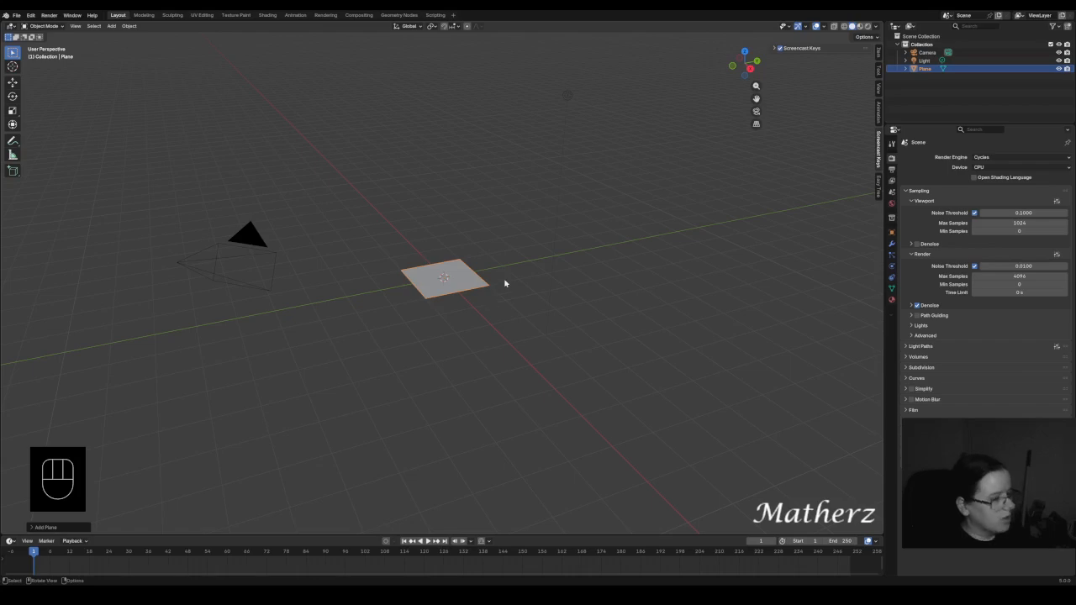
{"action": "key", "text": "r"}
{"action": "type", "text": "y"}
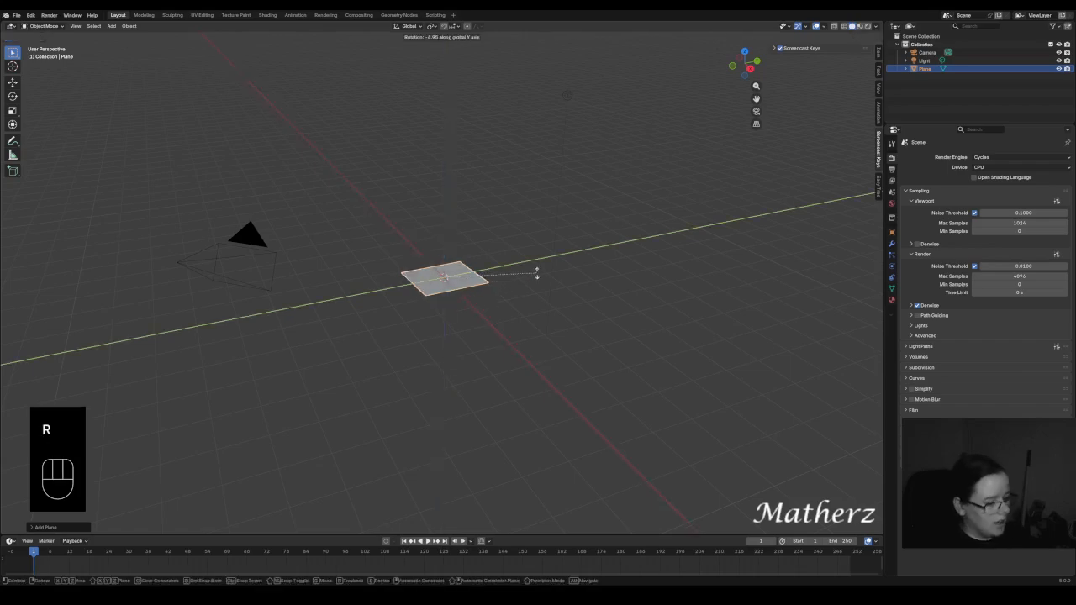
{"action": "type", "text": "90"}
{"action": "left_click", "coordinate": [537, 275]}
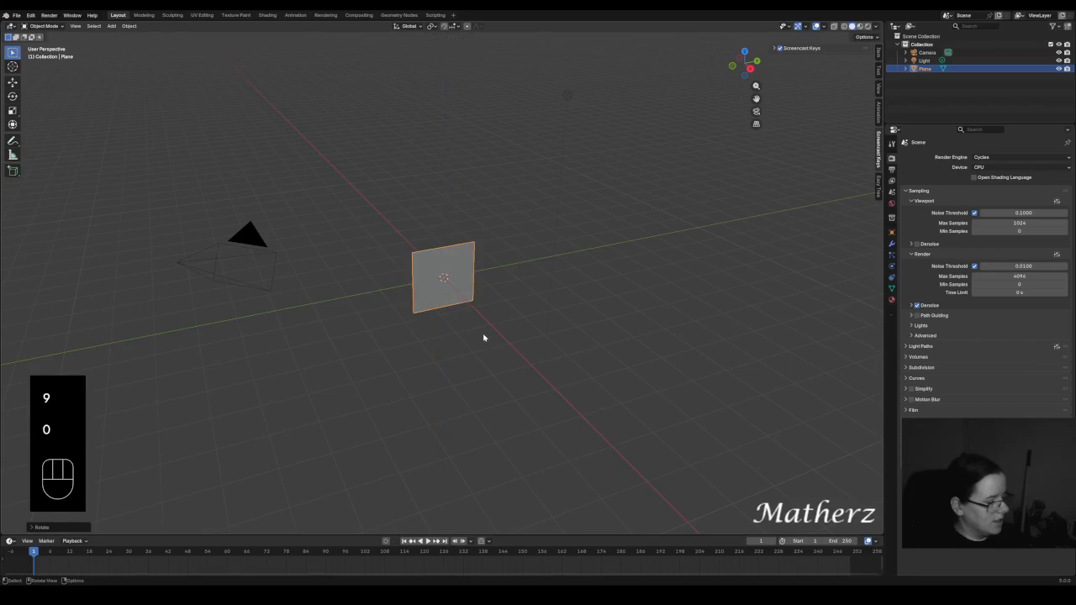
Scale the upright plane up to wall size and raise it until its lower edge rests at ground level.
{"action": "key", "text": "s"}
{"action": "left_click", "coordinate": [815, 395]}
{"action": "key", "text": "g"}
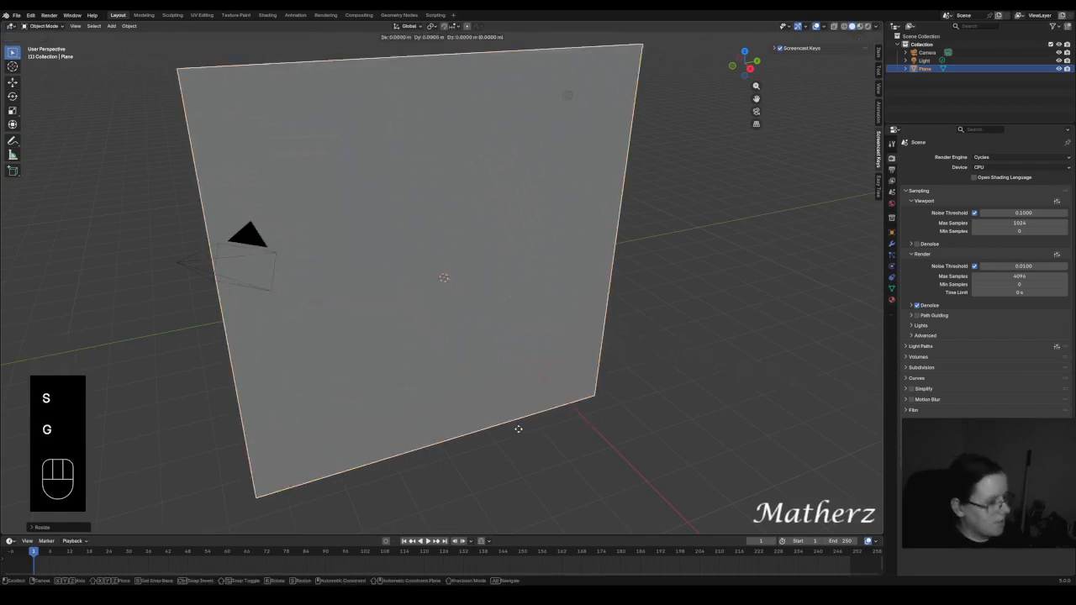
{"action": "middle_click_drag", "start_coordinate": [516, 428], "coordinate": [528, 215]}
{"action": "left_click", "coordinate": [528, 216]}
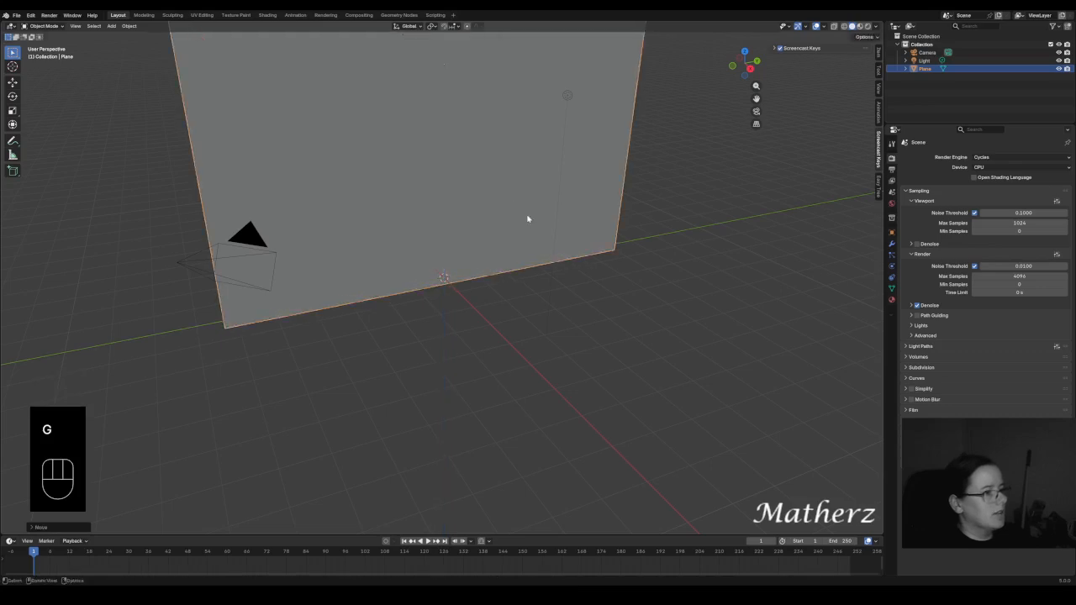
{"action": "middle_click_drag", "start_coordinate": [463, 159], "coordinate": [599, 288], "text": "shift"}
{"action": "scroll", "coordinate": [599, 288], "scroll_direction": "down", "scroll_amount": 3}
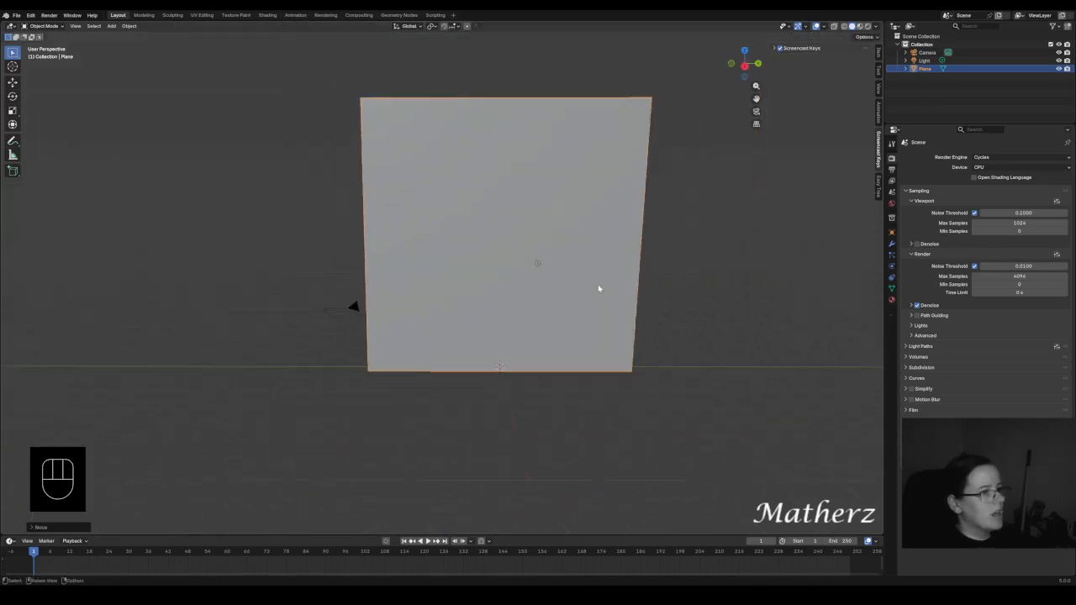
Add a cylinder and move it out in front of the wall plane.
{"action": "left_click", "coordinate": [111, 25]}
{"action": "mouse_move", "coordinate": [127, 34]}
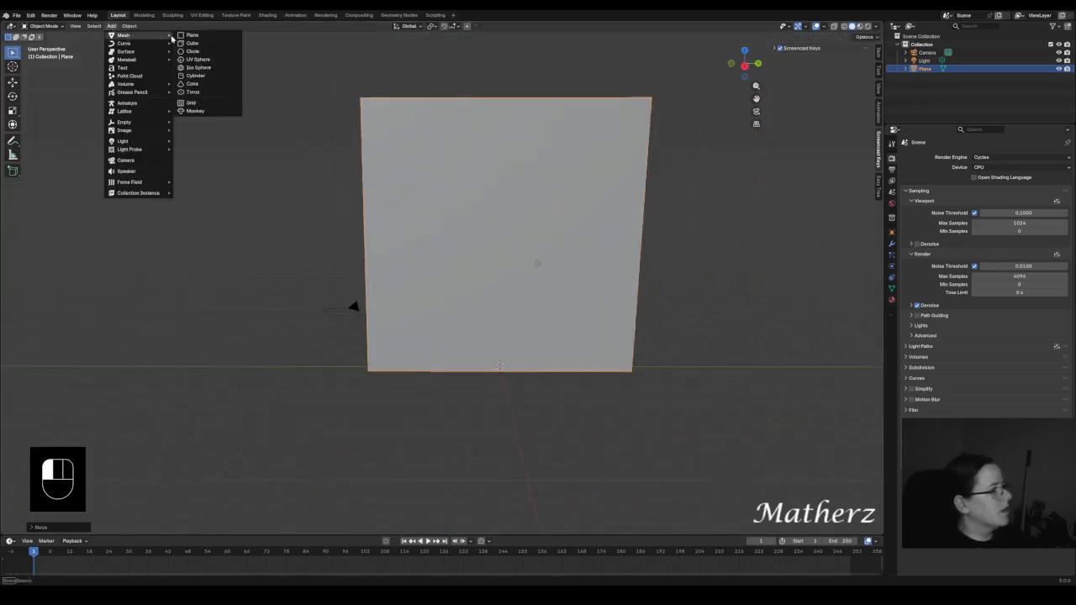
{"action": "left_click", "coordinate": [200, 75]}
{"action": "middle_click_drag", "start_coordinate": [492, 408], "coordinate": [522, 391]}
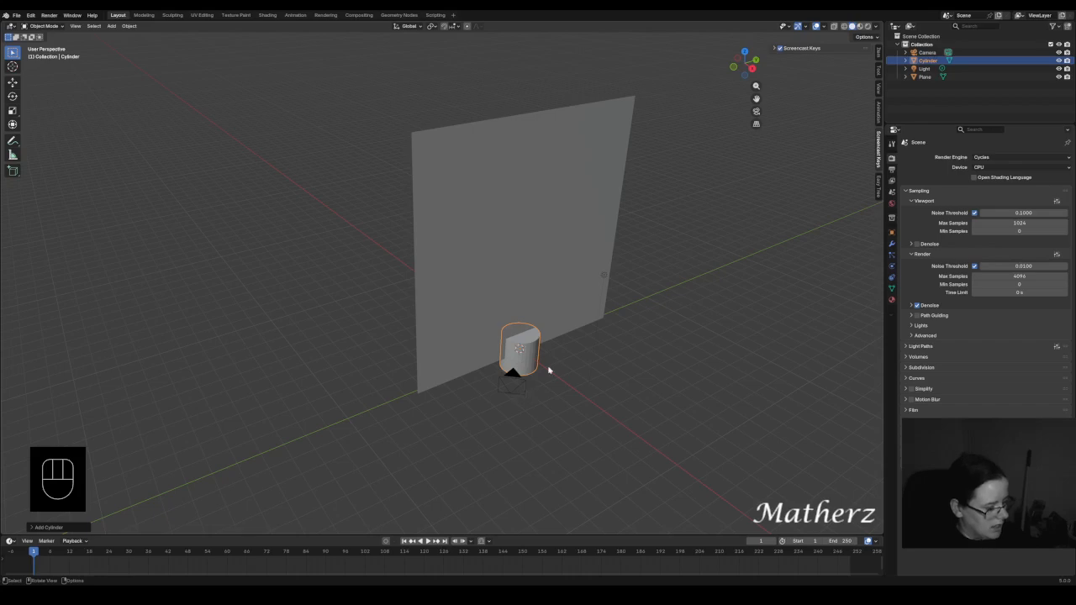
{"action": "key", "text": "g"}
{"action": "left_click", "coordinate": [601, 445]}
Stretch the cylinder along Z, shrink it uniformly and lengthen it slightly along Z to form a thin post.
{"action": "key", "text": "s"}
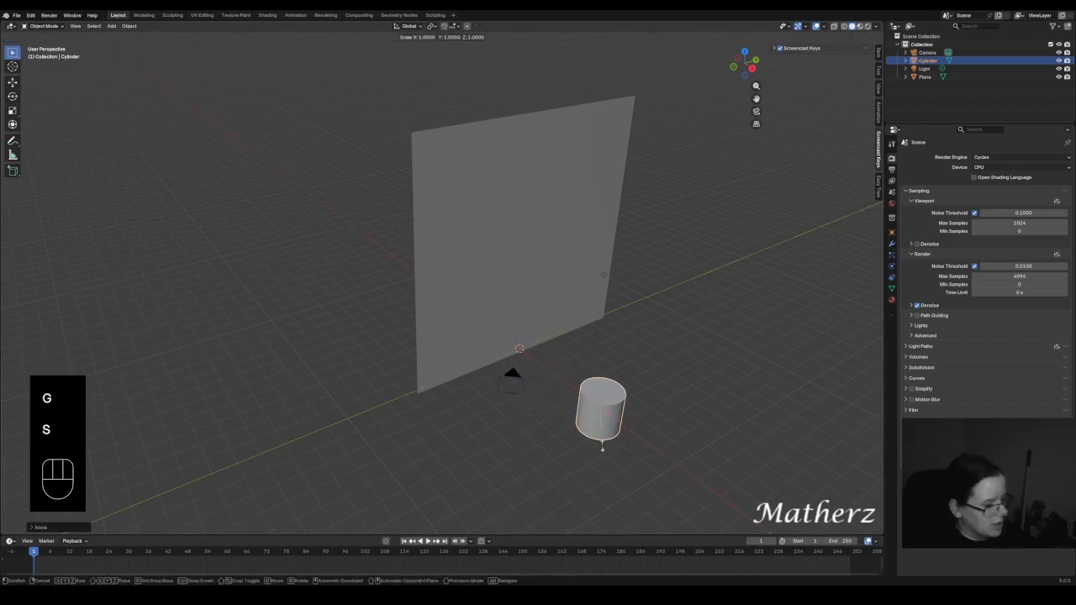
{"action": "key", "text": "z"}
{"action": "left_click", "coordinate": [576, 101]}
{"action": "key", "text": "s"}
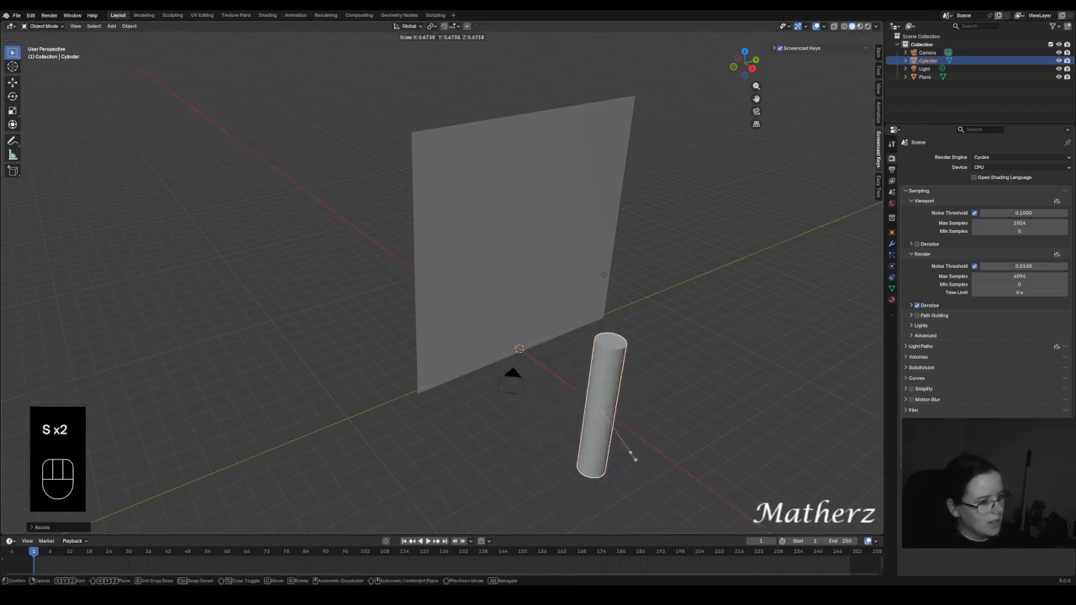
{"action": "left_click", "coordinate": [608, 427]}
{"action": "key", "text": "s"}
{"action": "middle_click", "coordinate": [608, 429]}
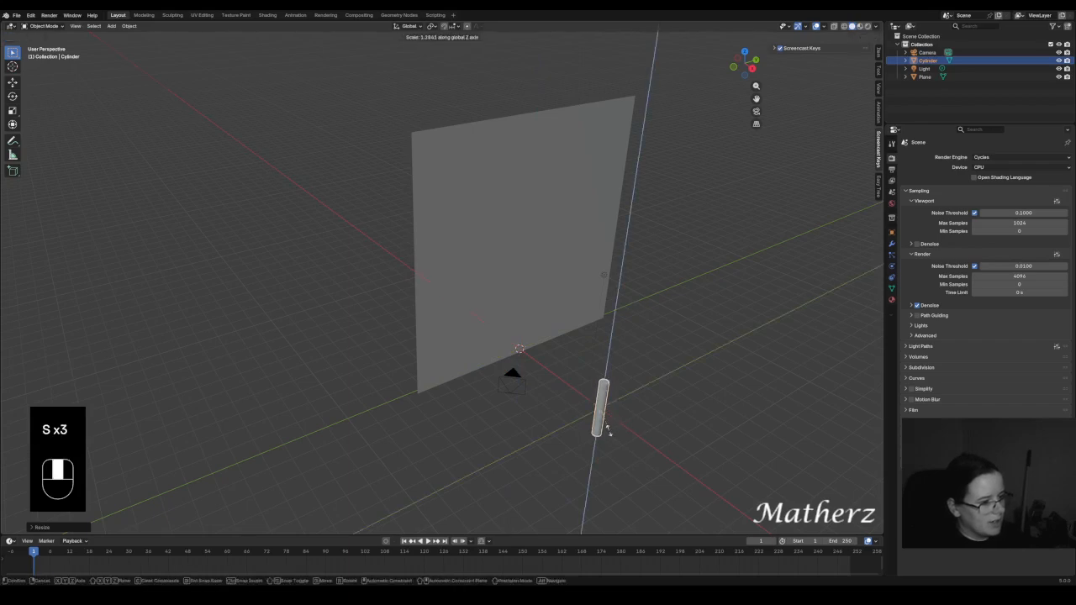
{"action": "left_click", "coordinate": [608, 432]}
Raise the thin cylinder along Z above the ground and shade it smooth.
{"action": "key", "text": "g"}
{"action": "middle_click", "coordinate": [613, 399]}
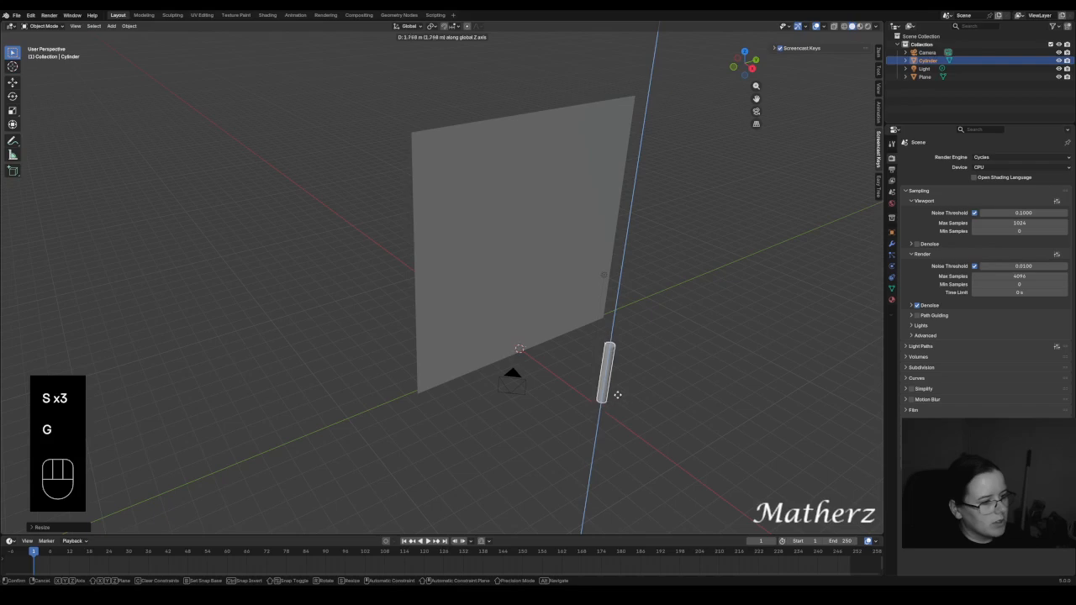
{"action": "left_click", "coordinate": [618, 384]}
{"action": "middle_click_drag", "start_coordinate": [684, 367], "coordinate": [419, 263]}
{"action": "right_click", "coordinate": [468, 245]}
{"action": "left_click", "coordinate": [468, 245]}
Add an ico sphere and move it out from the wall to just below the cylinder.
{"action": "left_click", "coordinate": [111, 26]}
{"action": "mouse_move", "coordinate": [126, 35]}
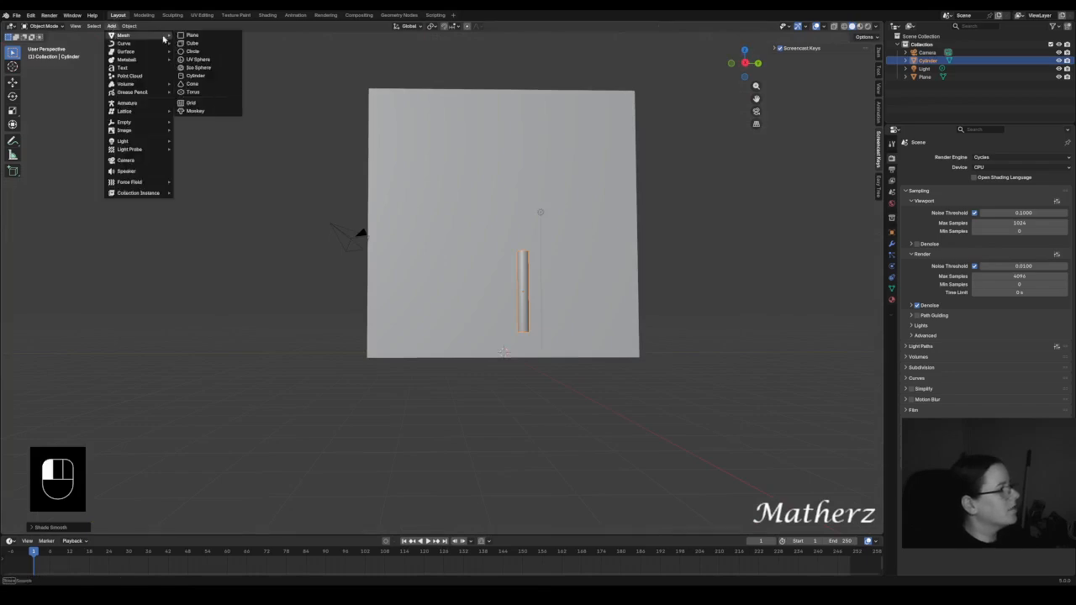
{"action": "left_click", "coordinate": [200, 67]}
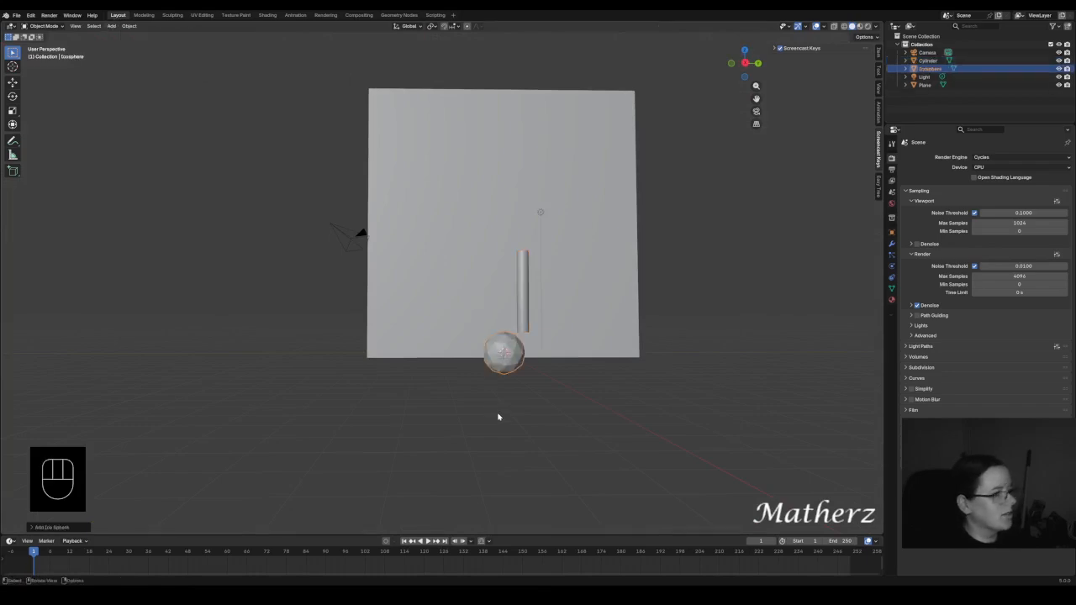
{"action": "middle_click_drag", "start_coordinate": [511, 387], "coordinate": [540, 409]}
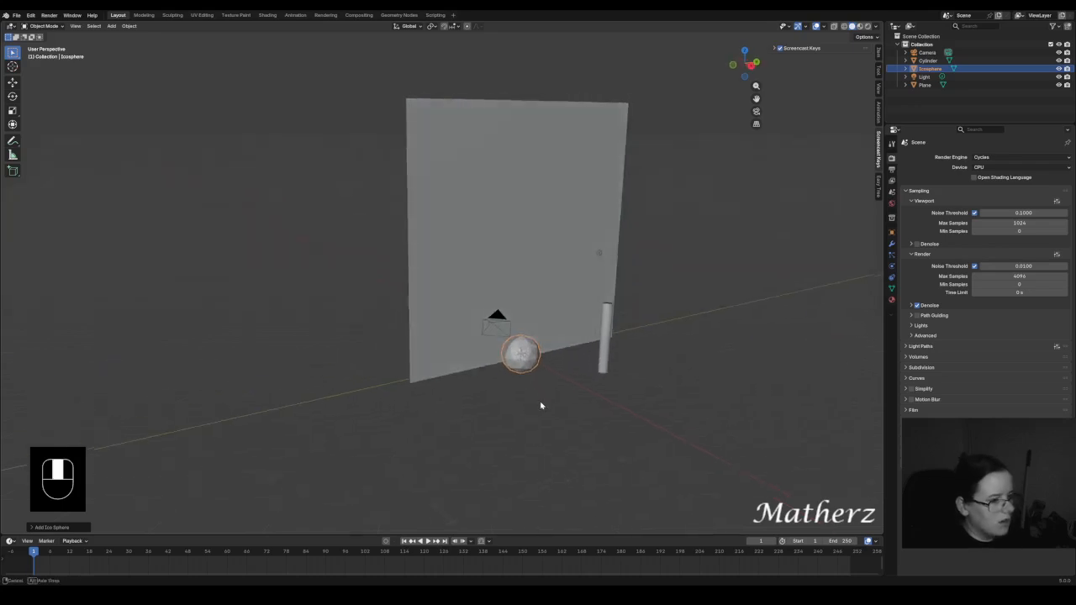
{"action": "key", "text": "g"}
{"action": "left_click", "coordinate": [622, 438]}
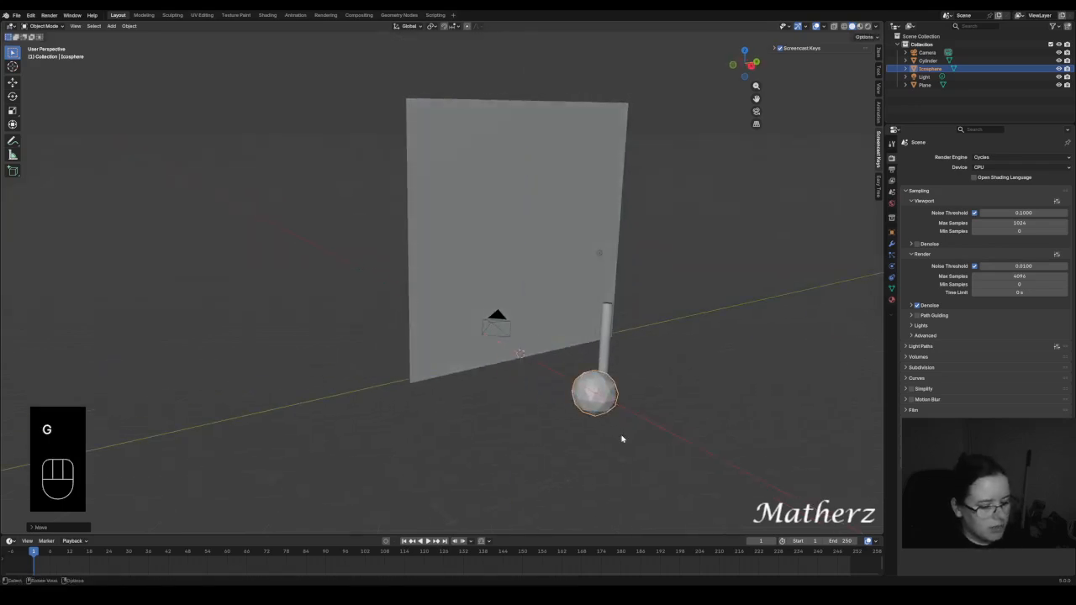
In top view, move the ico sphere along X until it is centred on the cylinder.
{"action": "key", "text": "KP_7"}
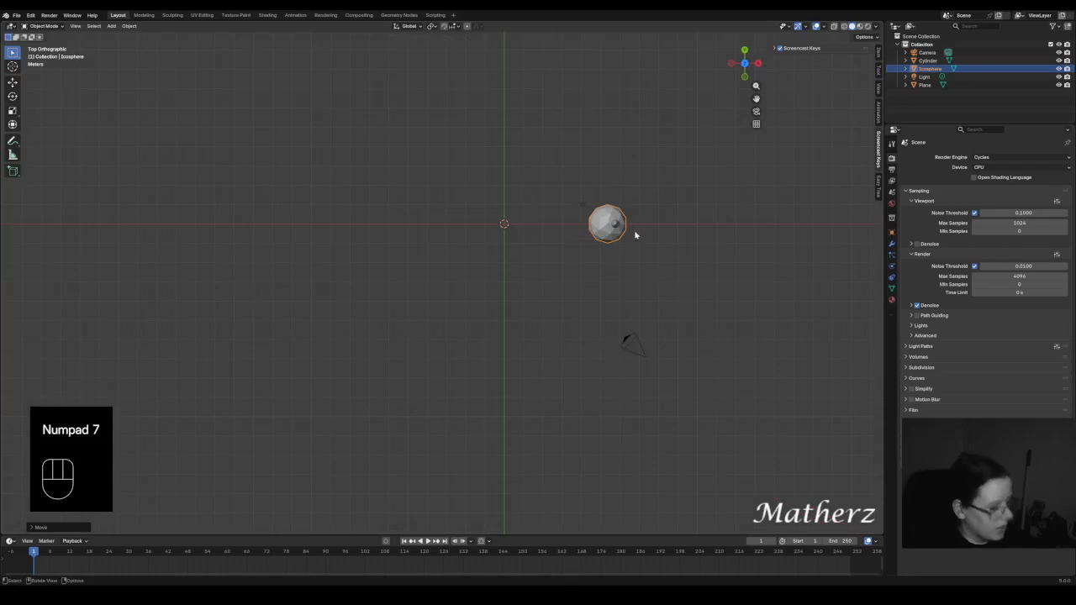
{"action": "scroll", "coordinate": [639, 226], "scroll_direction": "up", "scroll_amount": 3}
{"action": "middle_click_drag", "start_coordinate": [693, 197], "coordinate": [404, 276], "text": "shift"}
{"action": "key", "text": "g"}
{"action": "key", "text": "x"}
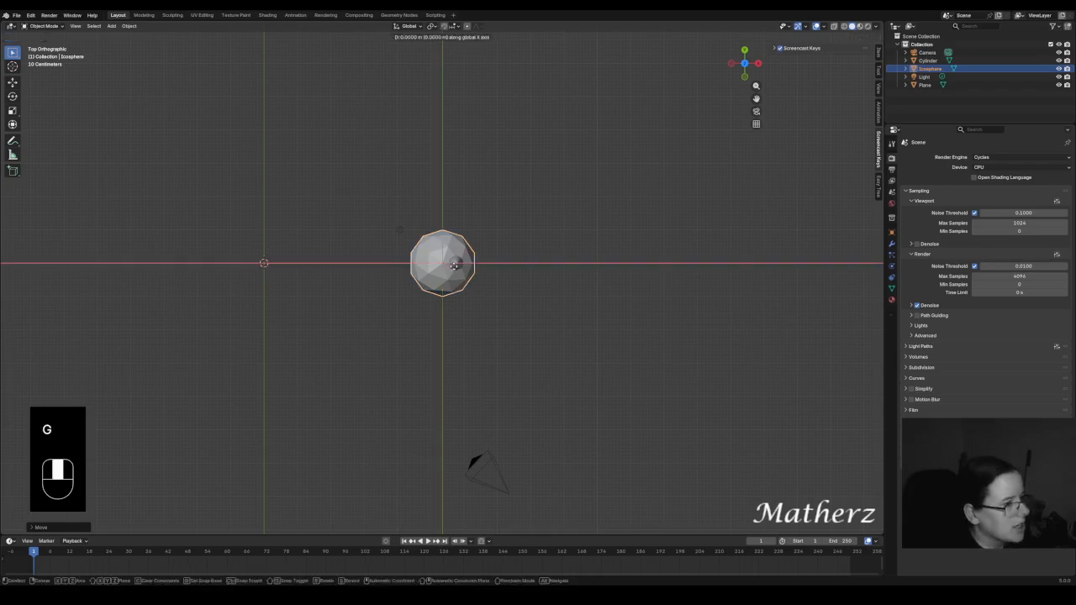
{"action": "left_click", "coordinate": [467, 265]}
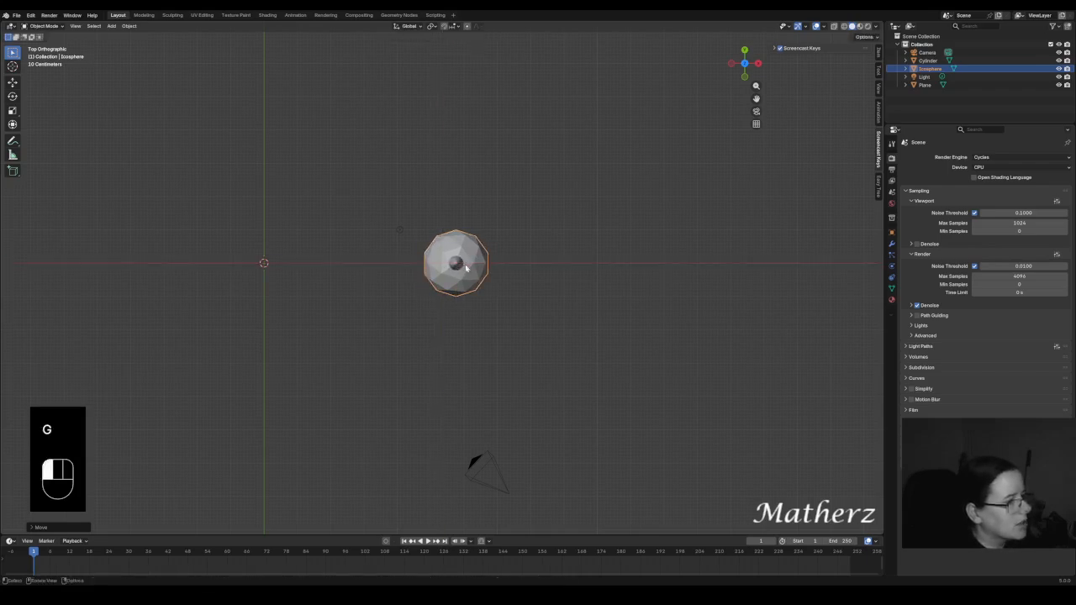
Raise the ico sphere along Z so it sits on the cylinder's upper end.
{"action": "middle_click_drag", "start_coordinate": [625, 289], "coordinate": [558, 215]}
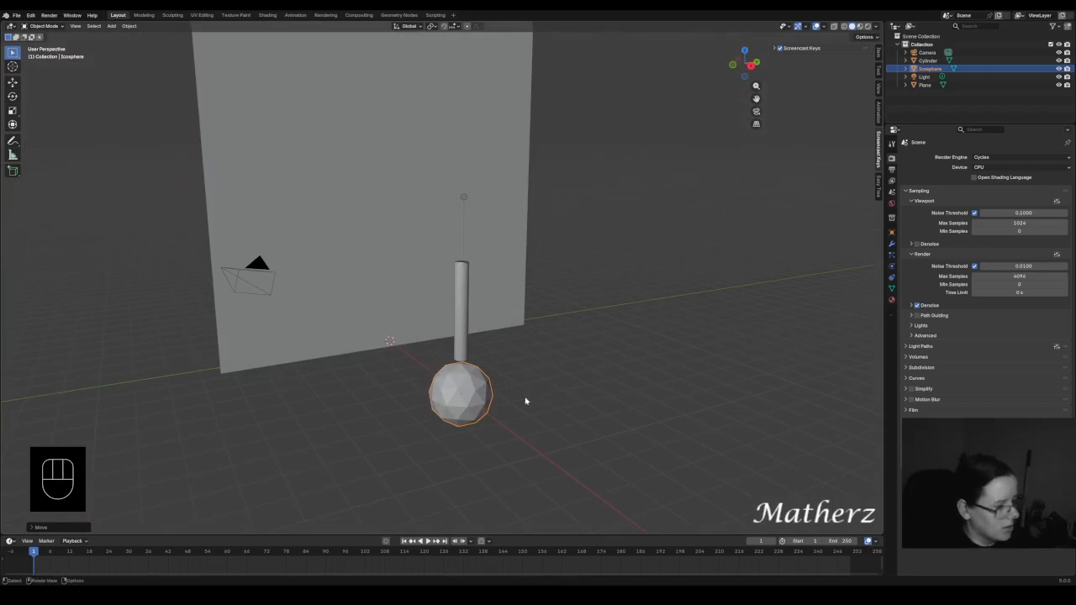
{"action": "key", "text": "g"}
{"action": "key", "text": "z"}
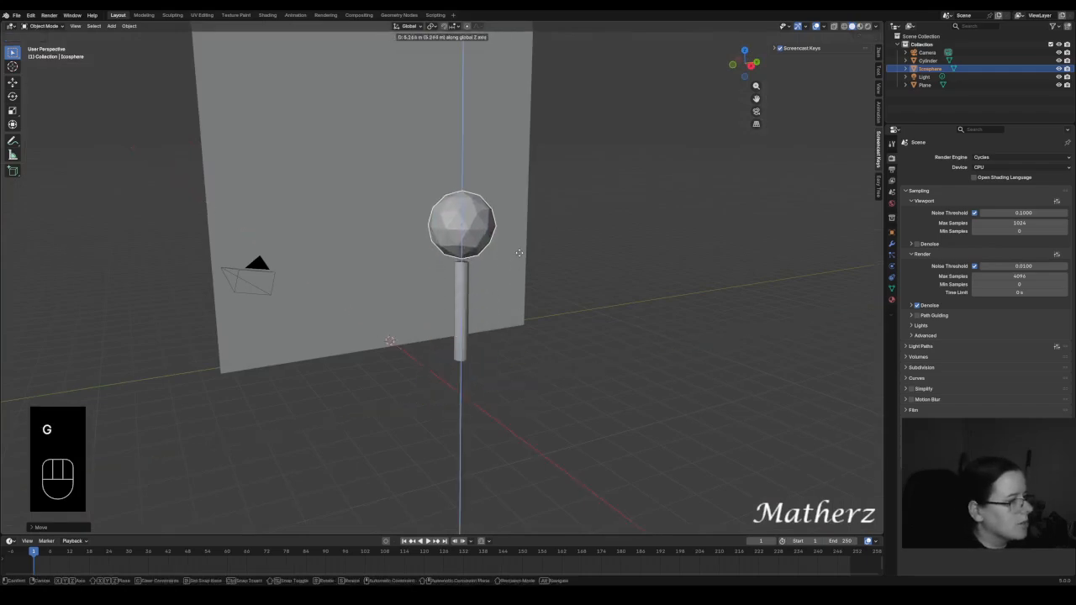
{"action": "left_click", "coordinate": [530, 264]}
Give the ico sphere a new material with a Glass BSDF surface and roughness 0.
{"action": "scroll", "coordinate": [490, 235], "scroll_direction": "up", "scroll_amount": 6}
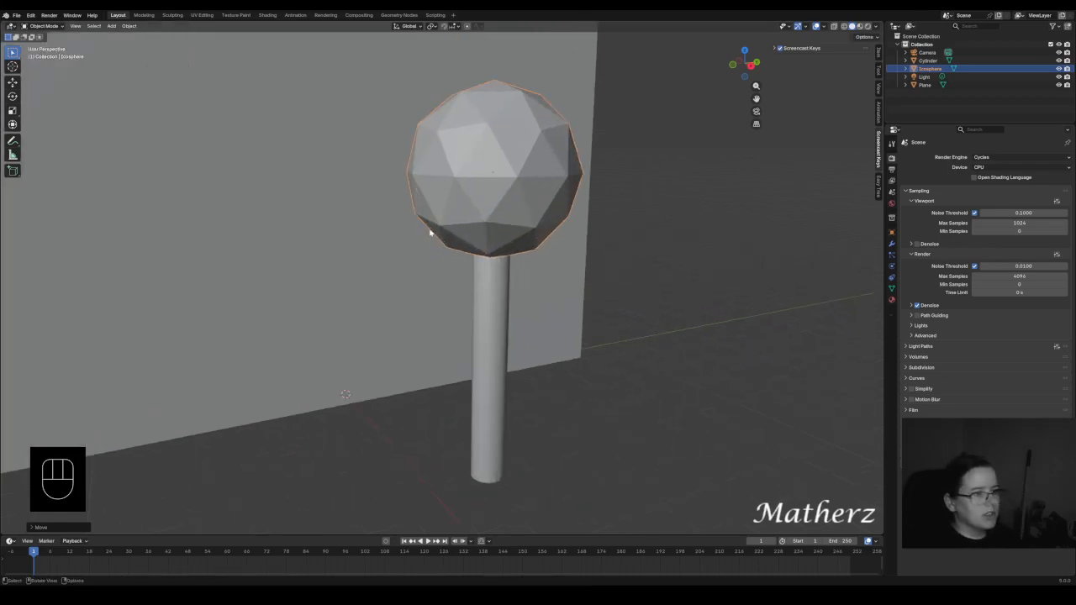
{"action": "left_click", "coordinate": [891, 300]}
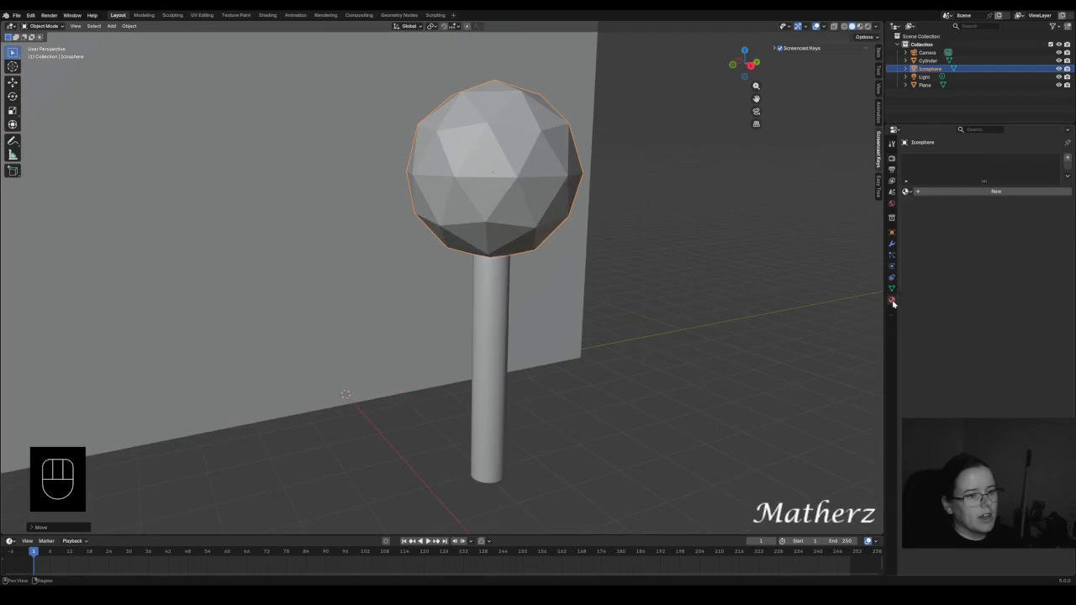
{"action": "left_click", "coordinate": [1011, 192]}
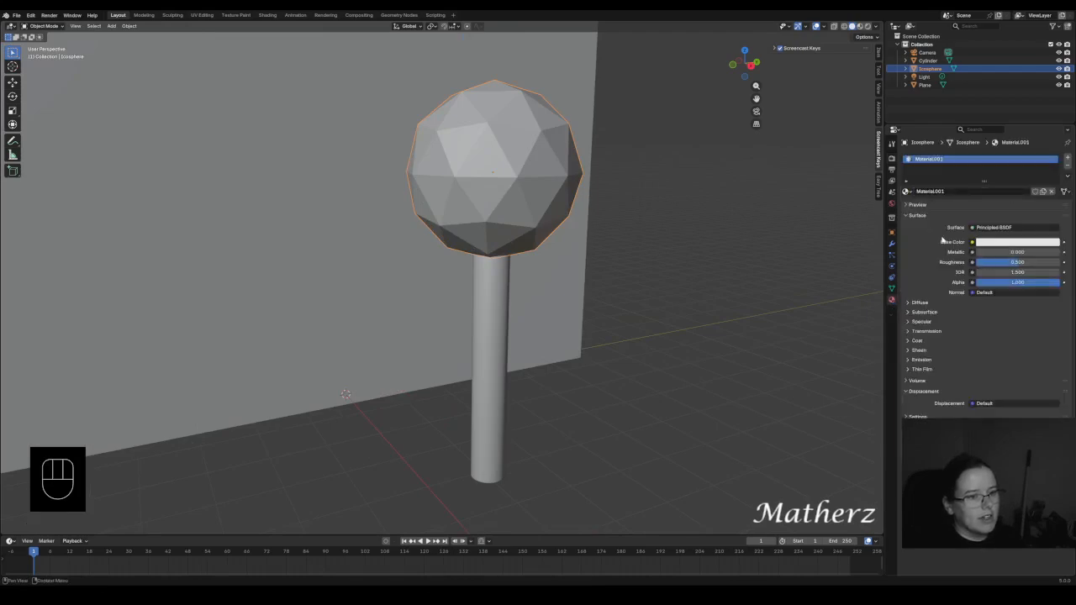
{"action": "left_click", "coordinate": [993, 228]}
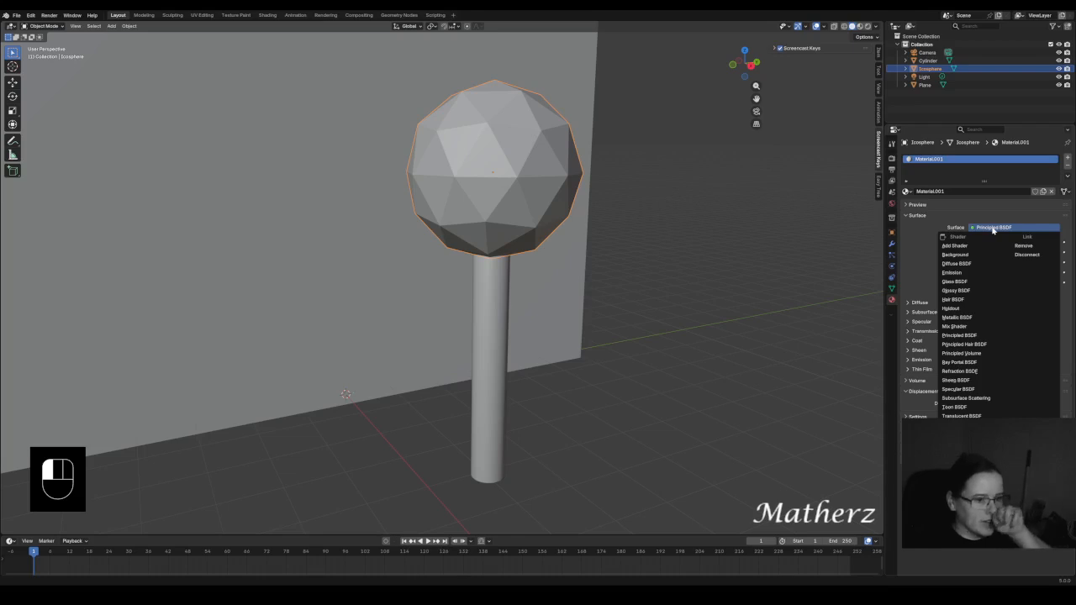
{"action": "left_click", "coordinate": [960, 282]}
{"action": "left_click_drag", "start_coordinate": [1017, 264], "coordinate": [684, 265]}
Give the cylinder a new material with a black base colour and preview the scene in rendered and material preview shading.
{"action": "left_click", "coordinate": [491, 336]}
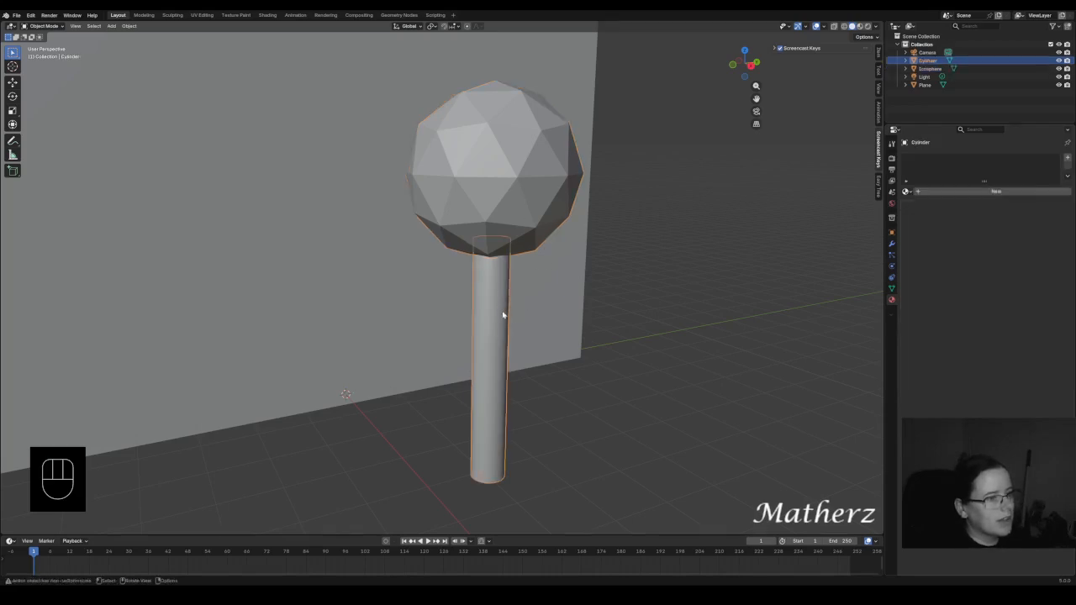
{"action": "left_click", "coordinate": [995, 192]}
{"action": "left_click", "coordinate": [1019, 242]}
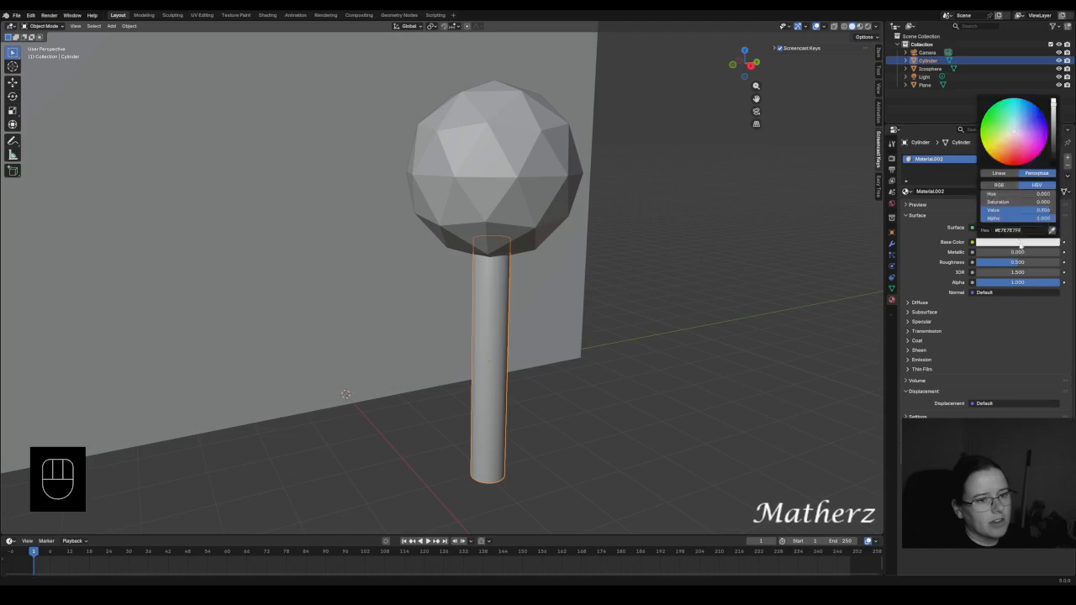
{"action": "left_click_drag", "start_coordinate": [1053, 145], "coordinate": [1053, 167]}
{"action": "left_click", "coordinate": [728, 320]}
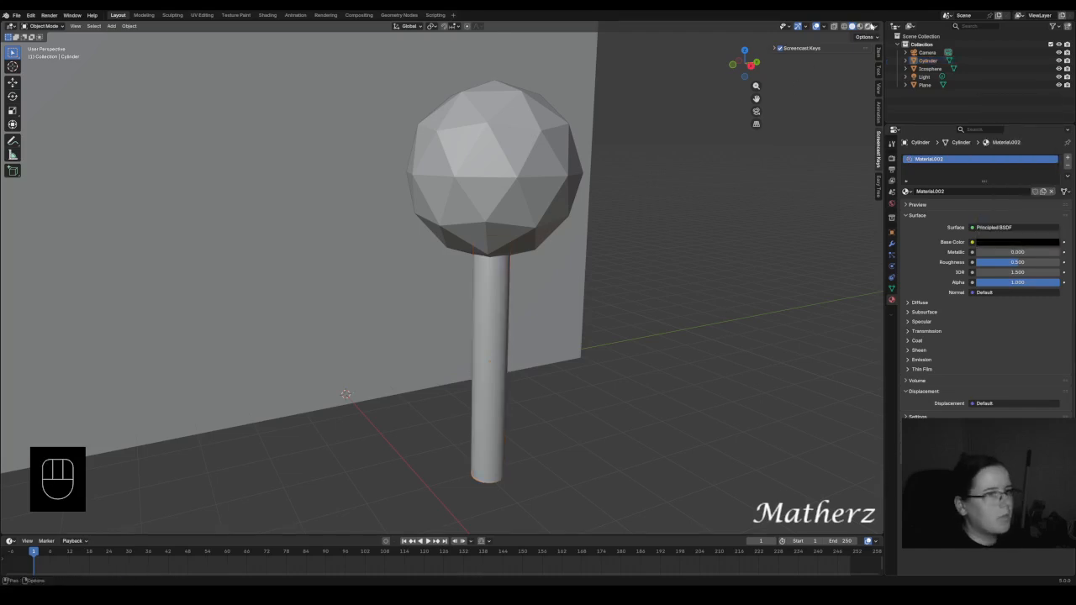
{"action": "left_click", "coordinate": [869, 27]}
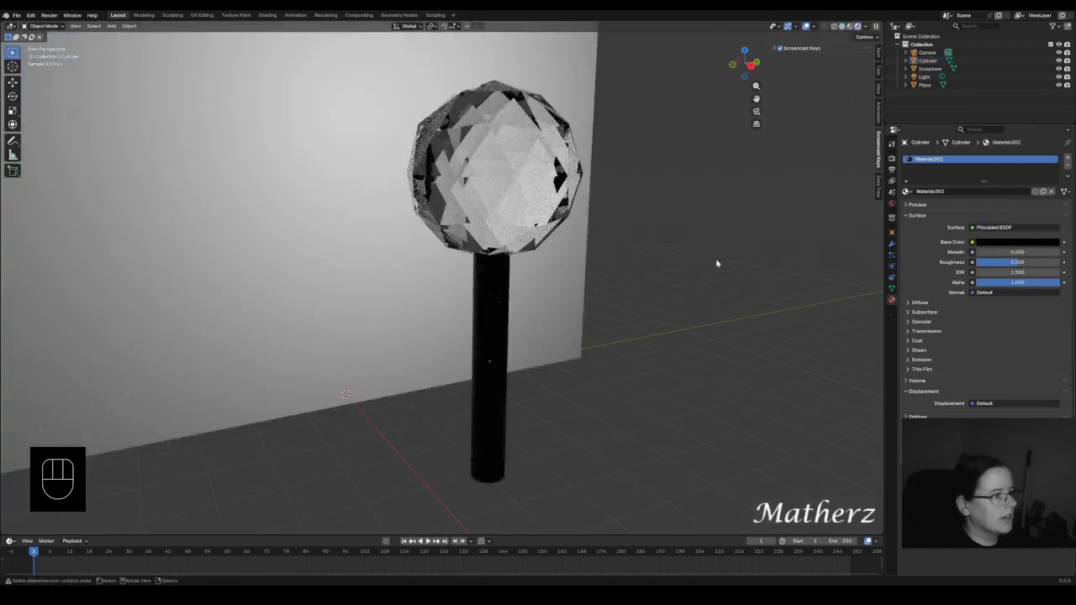
{"action": "left_click", "coordinate": [849, 27]}
In wireframe shading, duplicate the ico sphere in place and scale the copy down to roughly half size inside the original.
{"action": "left_click", "coordinate": [532, 172]}
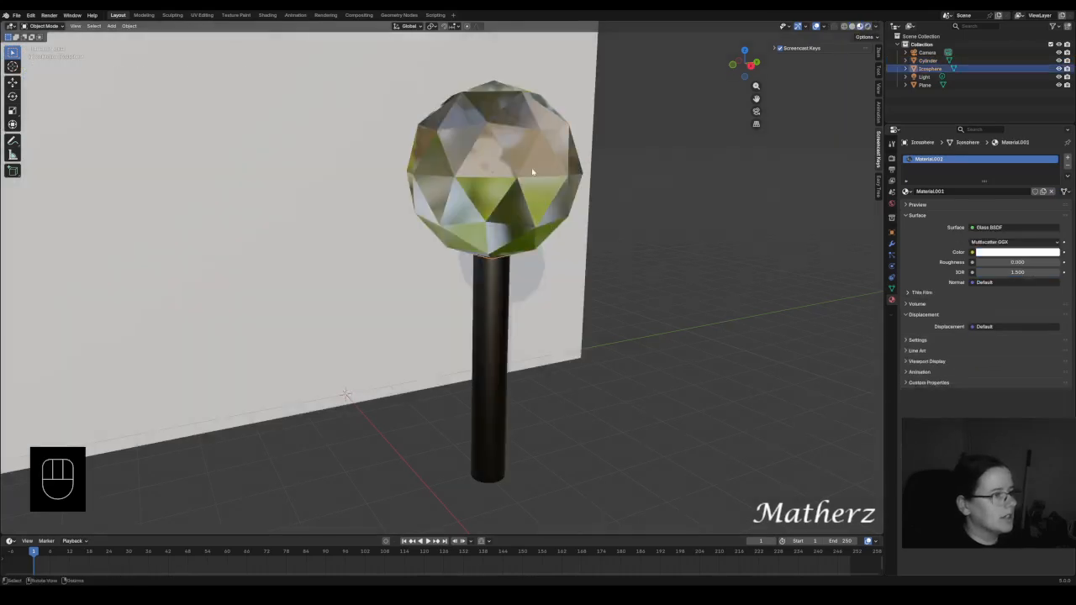
{"action": "left_click", "coordinate": [844, 26]}
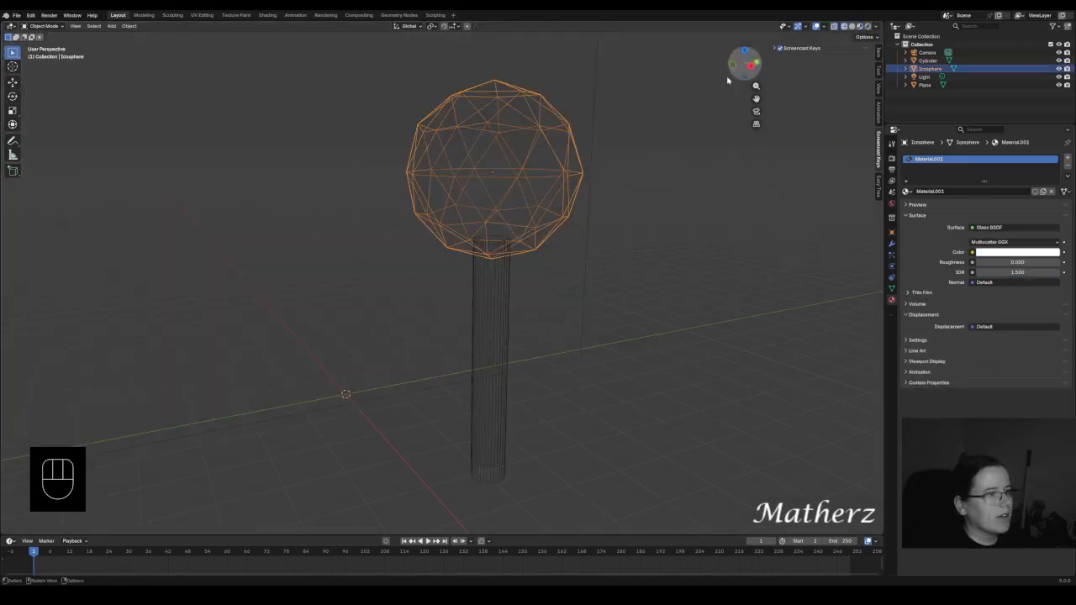
{"action": "key", "text": "shift+d"}
{"action": "right_click", "coordinate": [568, 172]}
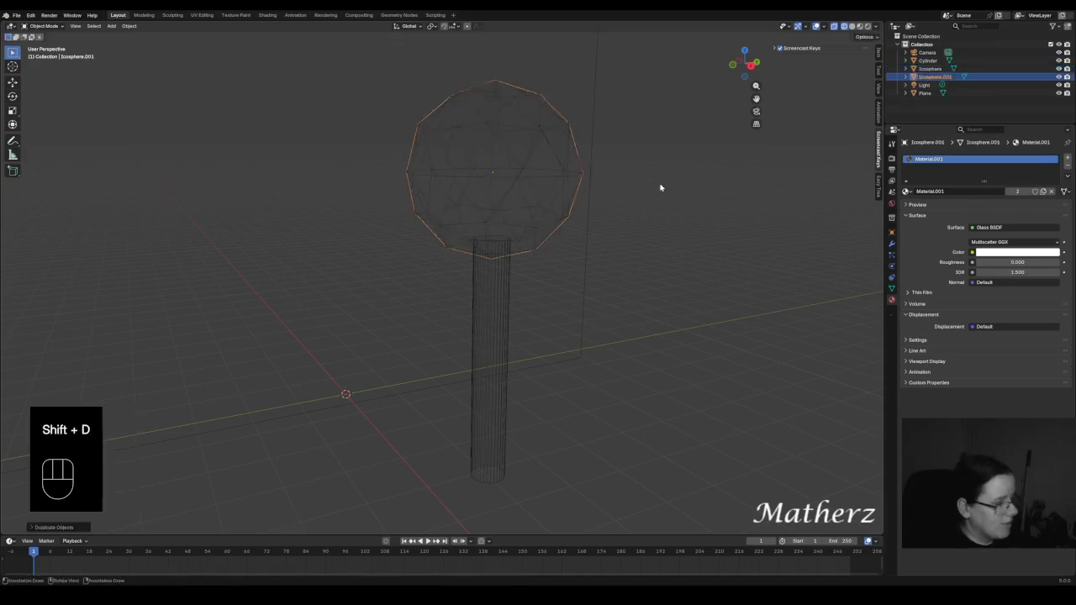
{"action": "key", "text": "s"}
{"action": "left_click", "coordinate": [565, 179]}
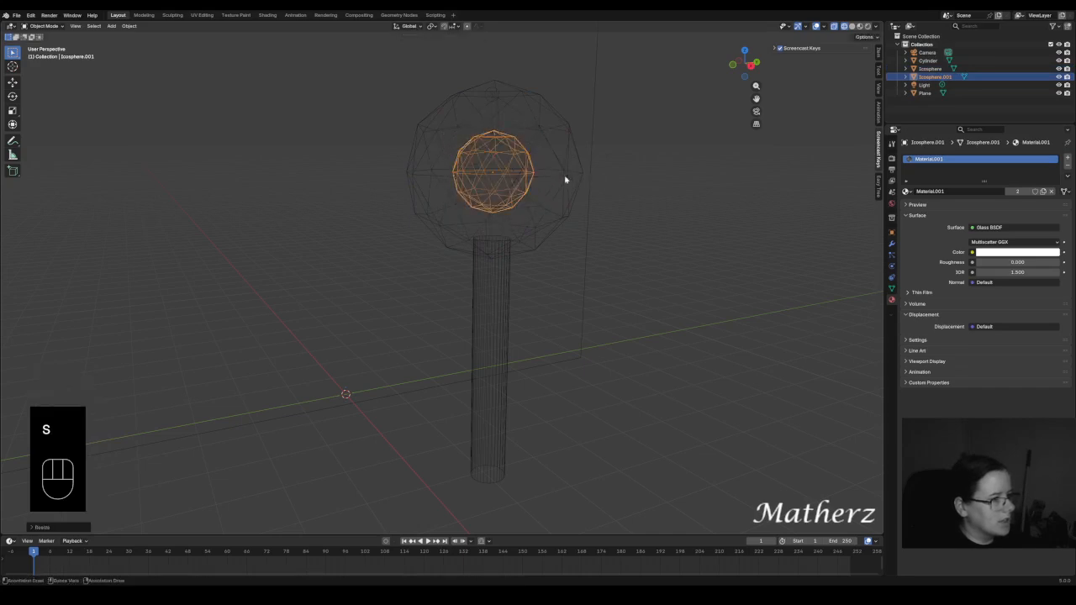
Lower the small inner sphere along Z until it rests on the cylinder's upper end.
{"action": "key", "text": "g"}
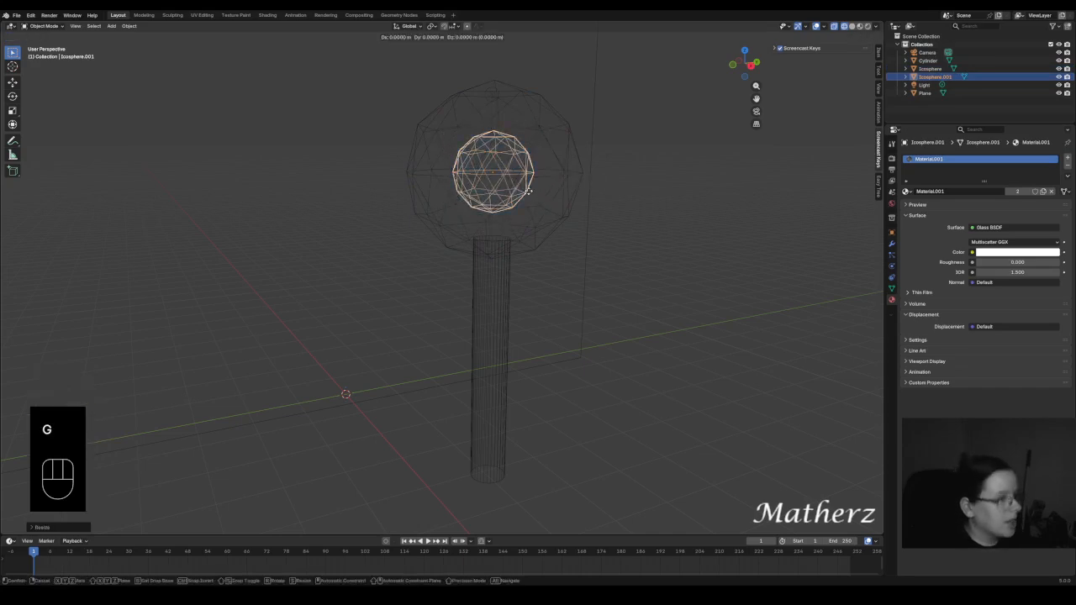
{"action": "key", "text": "z"}
{"action": "left_click", "coordinate": [541, 224]}
{"action": "middle_click_drag", "start_coordinate": [541, 223], "coordinate": [524, 258]}
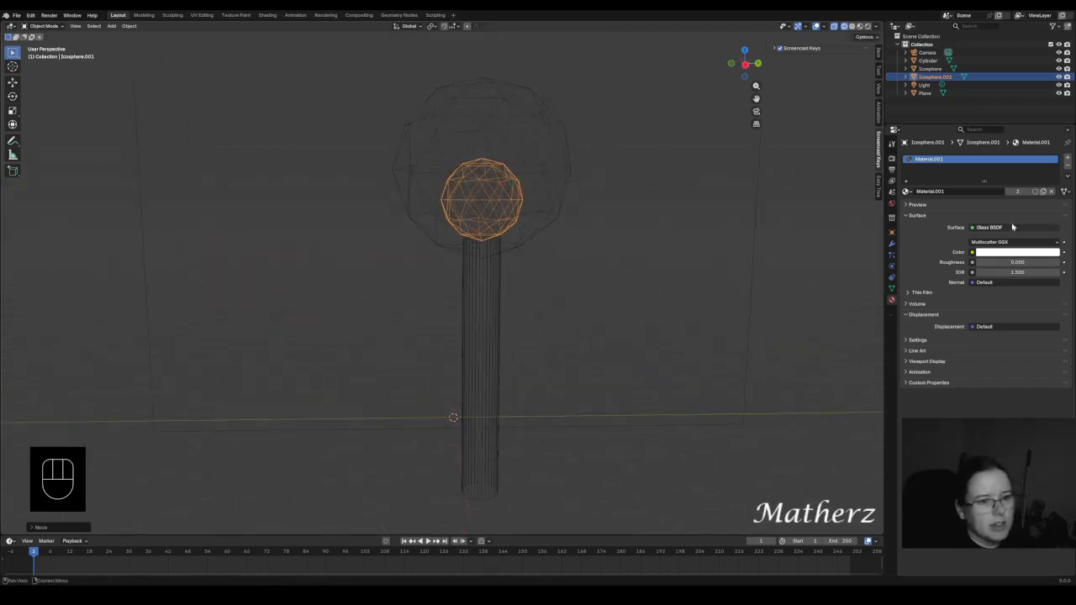
Replace the small inner sphere's material with a new Emission material at strength 47.4 and show the scene in rendered shading.
{"action": "left_click", "coordinate": [1050, 191]}
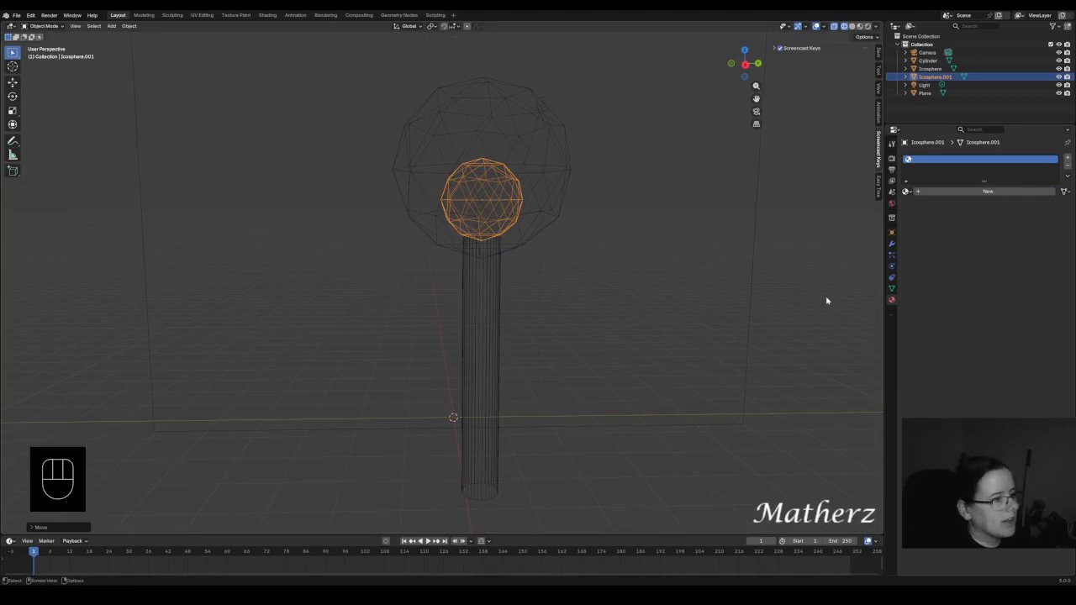
{"action": "left_click", "coordinate": [979, 192]}
{"action": "left_click", "coordinate": [1010, 231]}
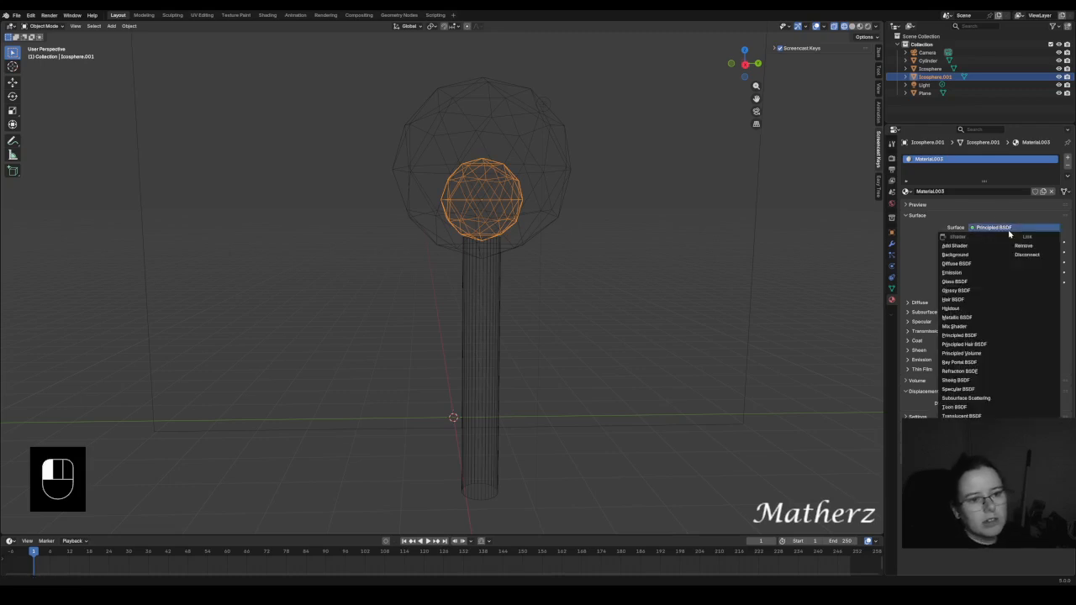
{"action": "left_click", "coordinate": [951, 273]}
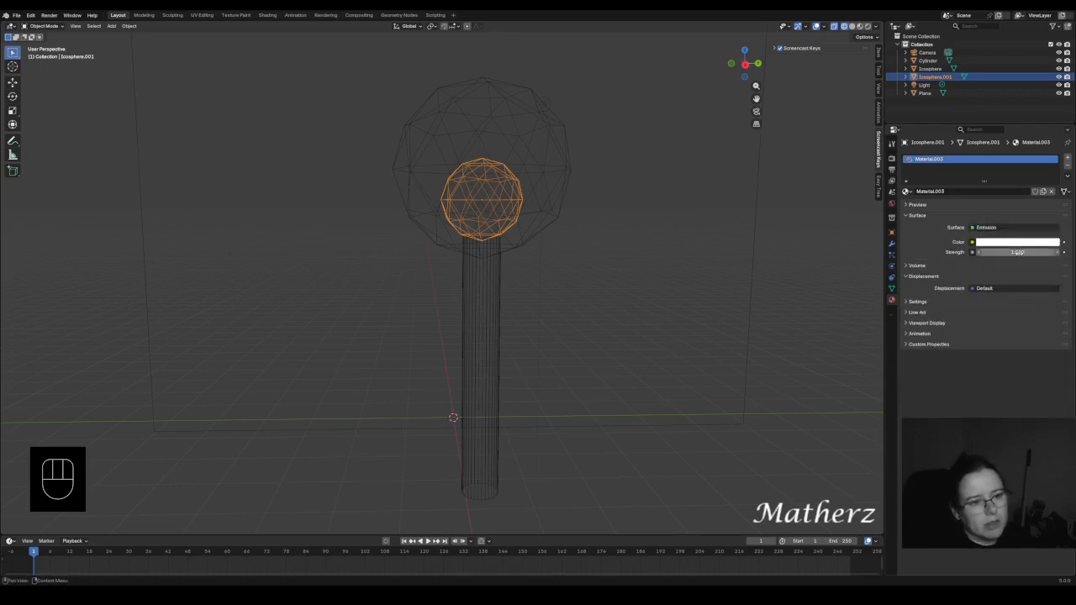
{"action": "left_click_drag", "start_coordinate": [1010, 252], "coordinate": [796, 73]}
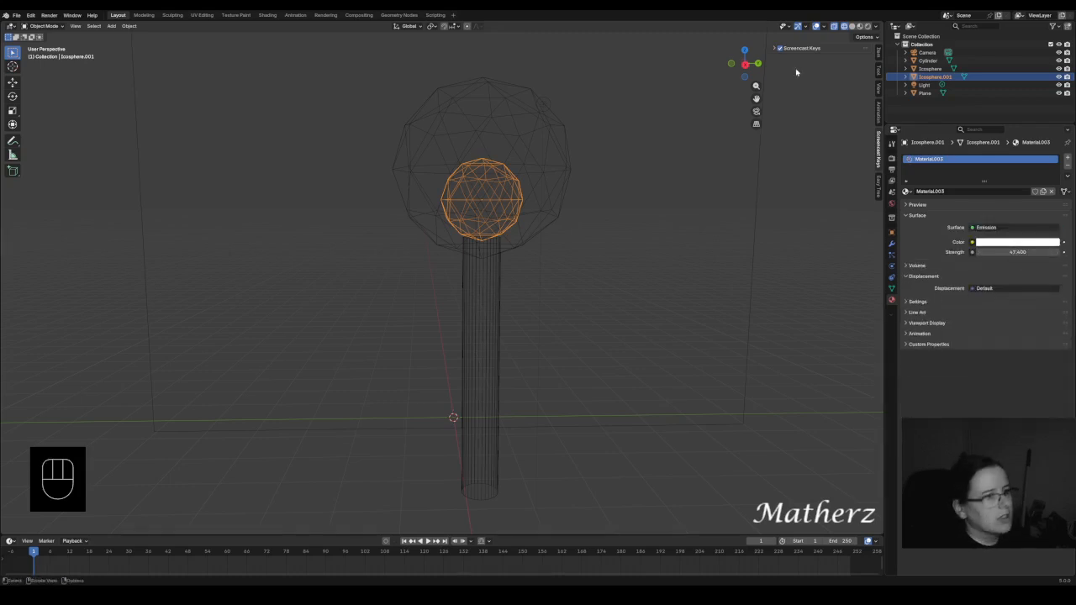
{"action": "left_click", "coordinate": [868, 26]}
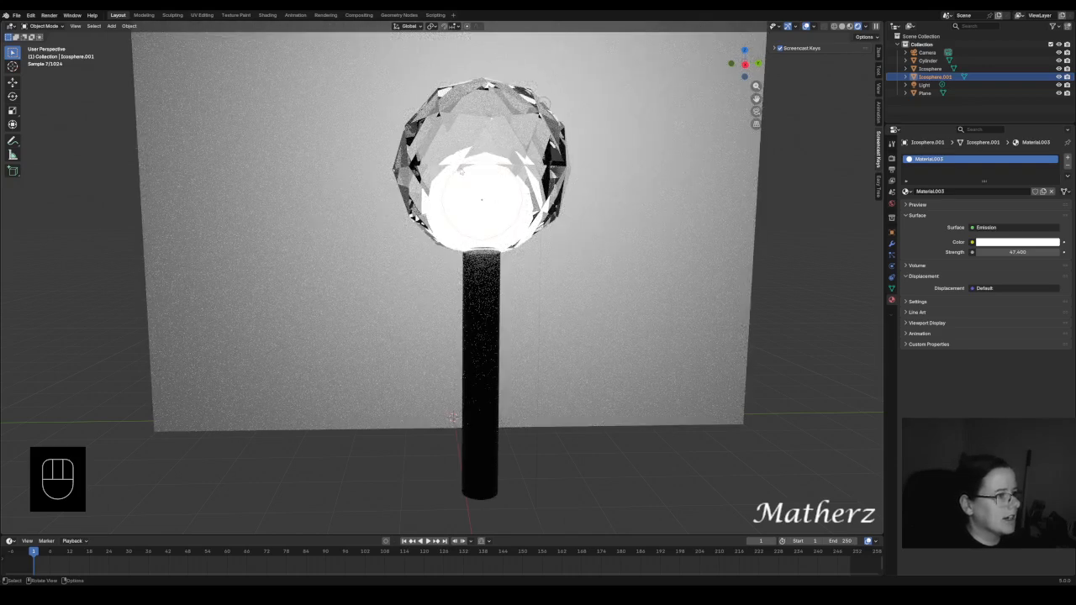
Set the inner sphere's emission colour to orange and lower its emission strength.
{"action": "scroll", "coordinate": [494, 333], "scroll_direction": "down", "scroll_amount": 5}
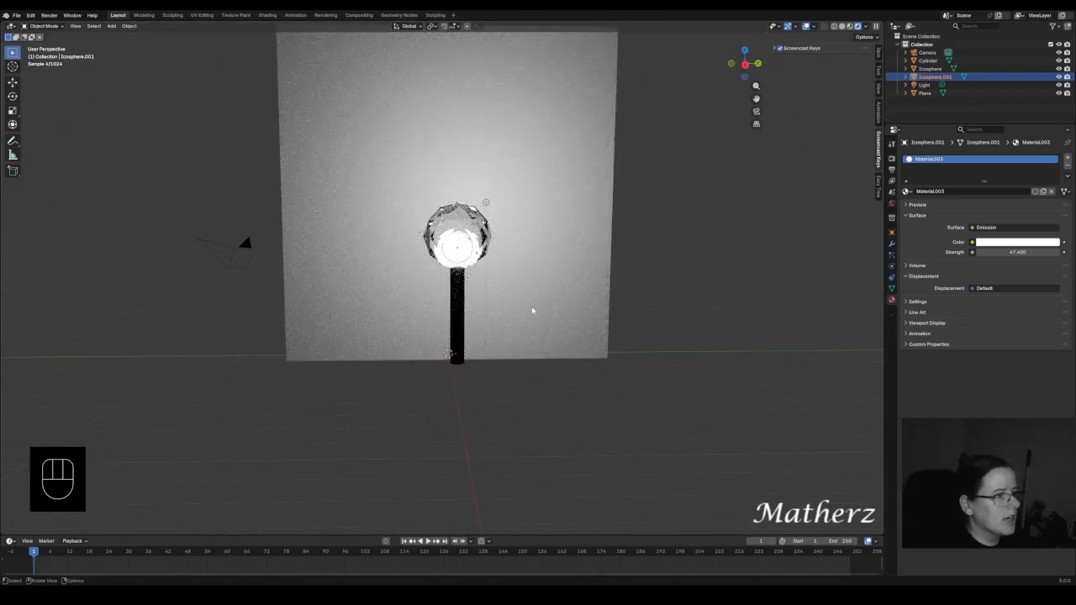
{"action": "left_click", "coordinate": [998, 243]}
{"action": "left_click_drag", "start_coordinate": [1005, 149], "coordinate": [994, 159]}
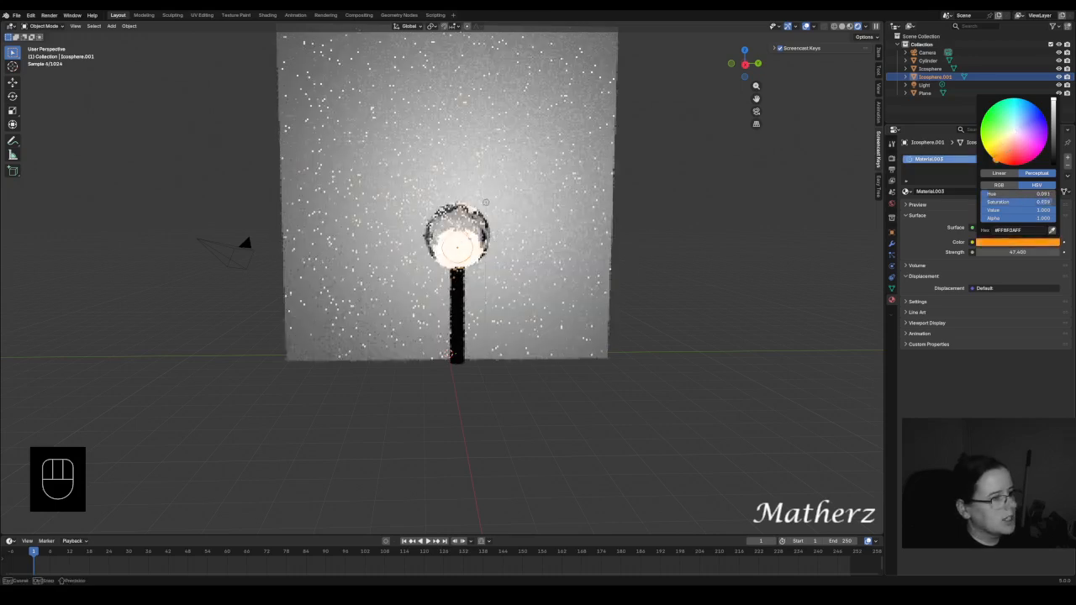
{"action": "left_click", "coordinate": [1038, 269]}
{"action": "left_click_drag", "start_coordinate": [1036, 253], "coordinate": [980, 253]}
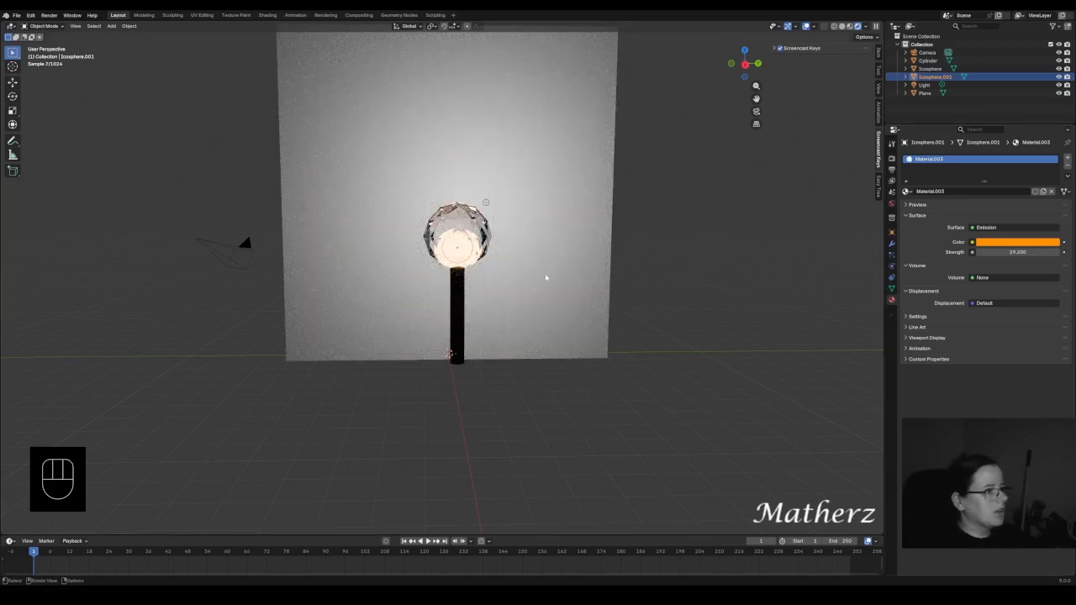
In solid shading, select the cylinder and both spheres without the light and move them sideways towards the camera's side of the wall.
{"action": "middle_click_drag", "start_coordinate": [546, 277], "coordinate": [446, 315]}
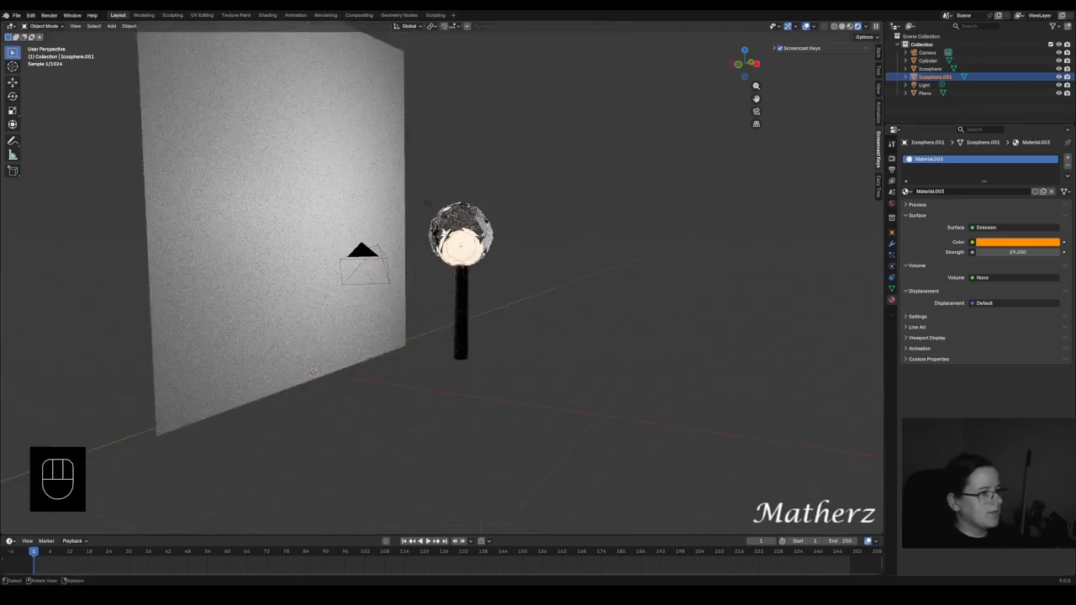
{"action": "left_click", "coordinate": [841, 26]}
{"action": "left_click_drag", "start_coordinate": [431, 189], "coordinate": [528, 369]}
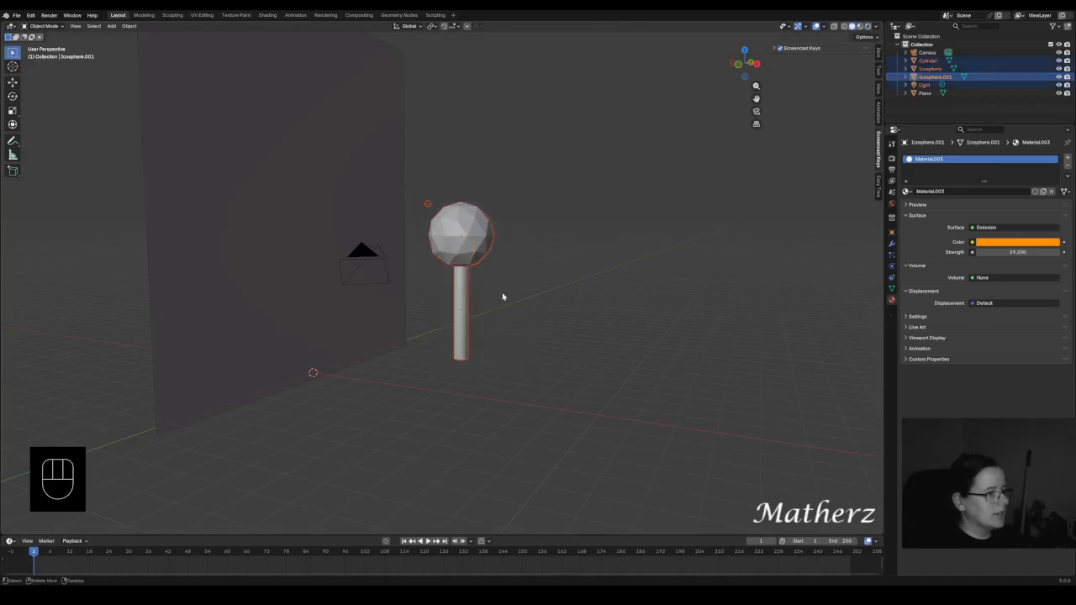
{"action": "left_click", "coordinate": [427, 204], "text": "shift"}
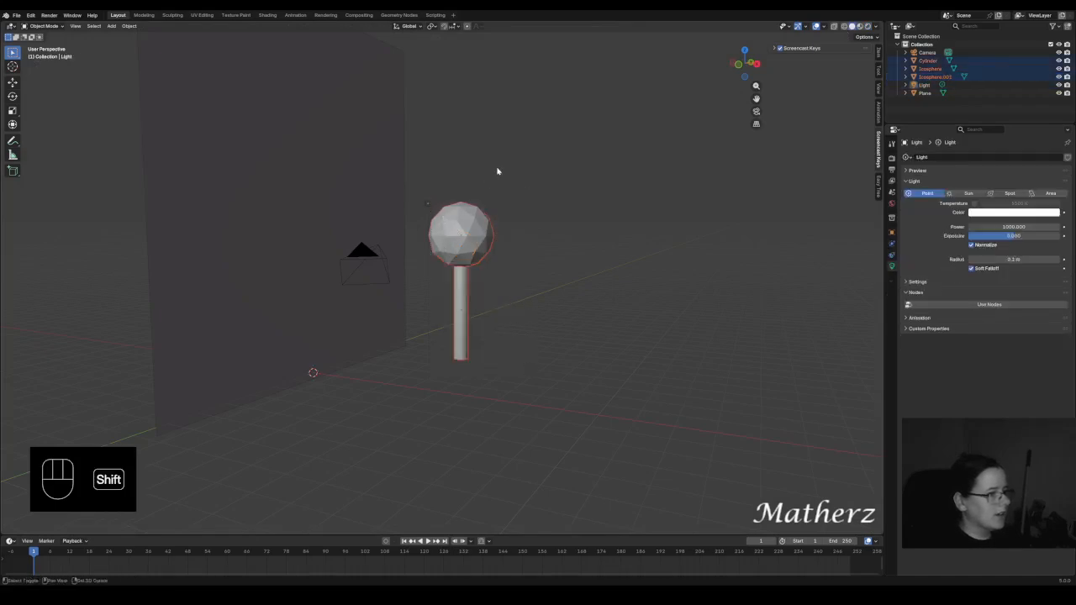
{"action": "middle_click_drag", "start_coordinate": [555, 279], "coordinate": [494, 283]}
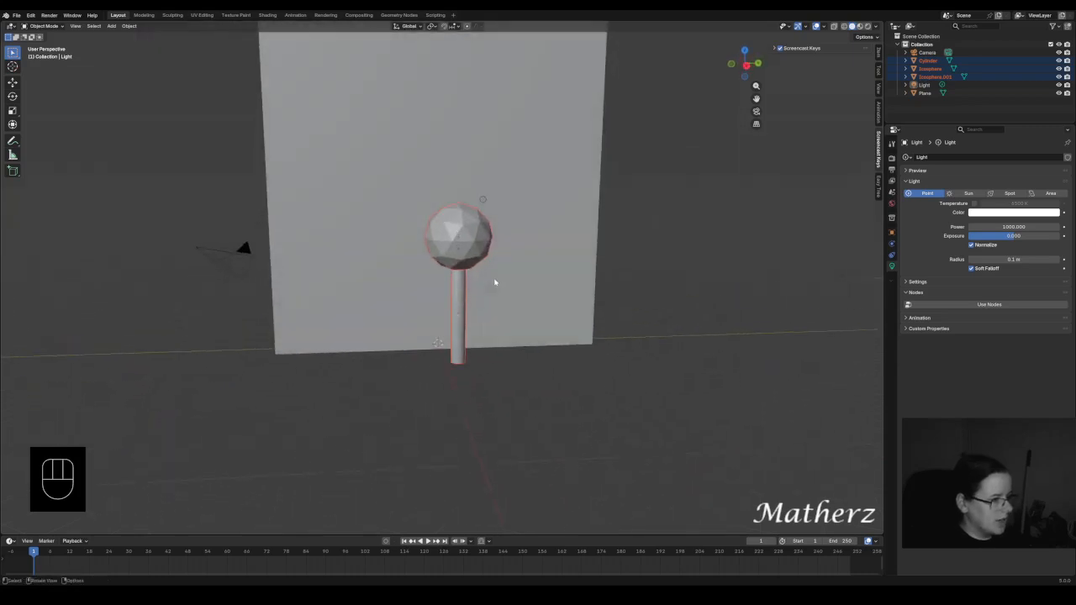
{"action": "key", "text": "g"}
{"action": "left_click", "coordinate": [403, 284]}
Rotate the cylinder and both spheres 90 degrees about the global Y axis so the post points at the wall.
{"action": "middle_click_drag", "start_coordinate": [404, 284], "coordinate": [444, 300]}
{"action": "key", "text": "r"}
{"action": "key", "text": "y"}
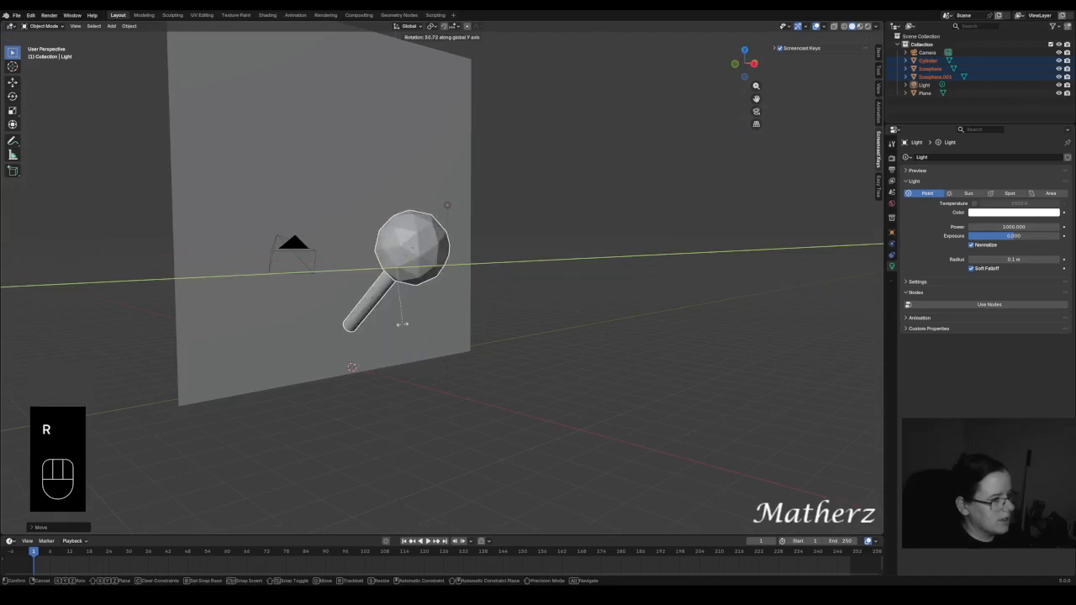
{"action": "key", "text": "9"}
{"action": "key", "text": "0"}
{"action": "left_click", "coordinate": [401, 323]}
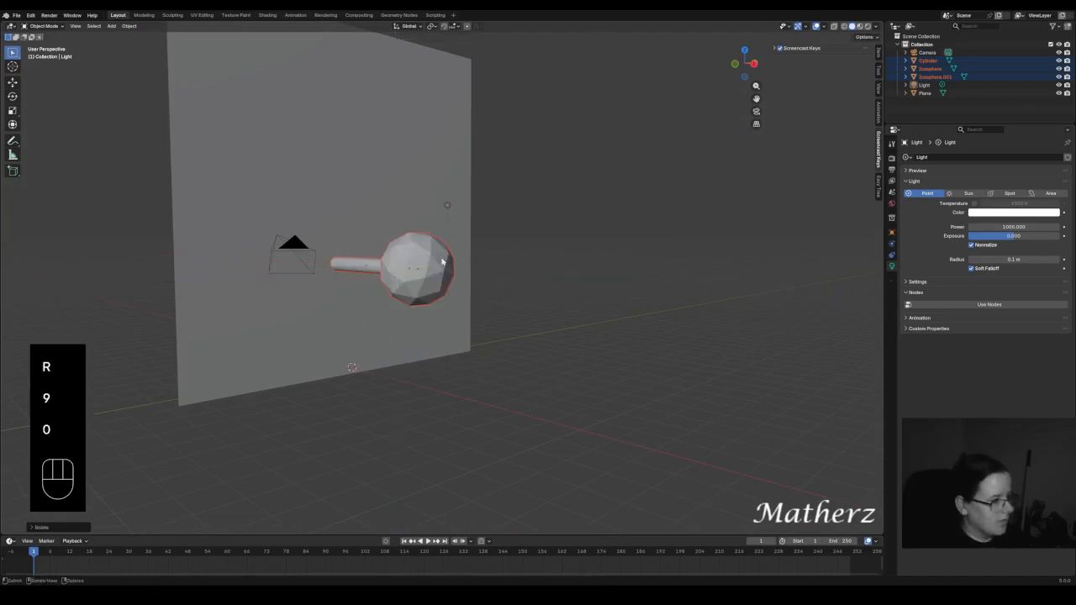
Scale the lamp down to less than half size and move it along X until its post meets the wall.
{"action": "key", "text": "g"}
{"action": "key", "text": "x"}
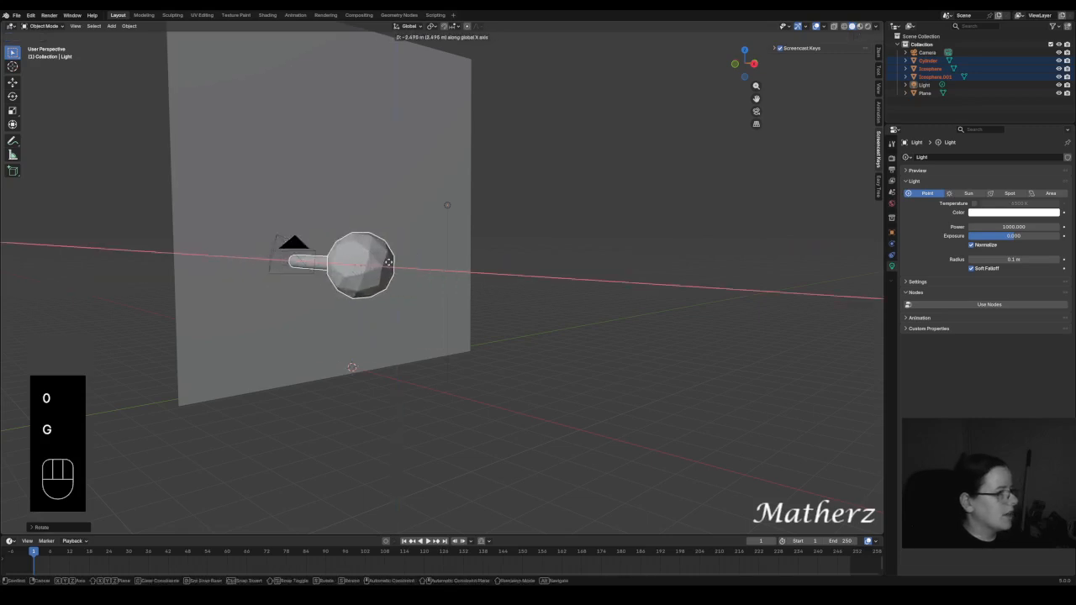
{"action": "left_click", "coordinate": [367, 258]}
{"action": "key", "text": "s"}
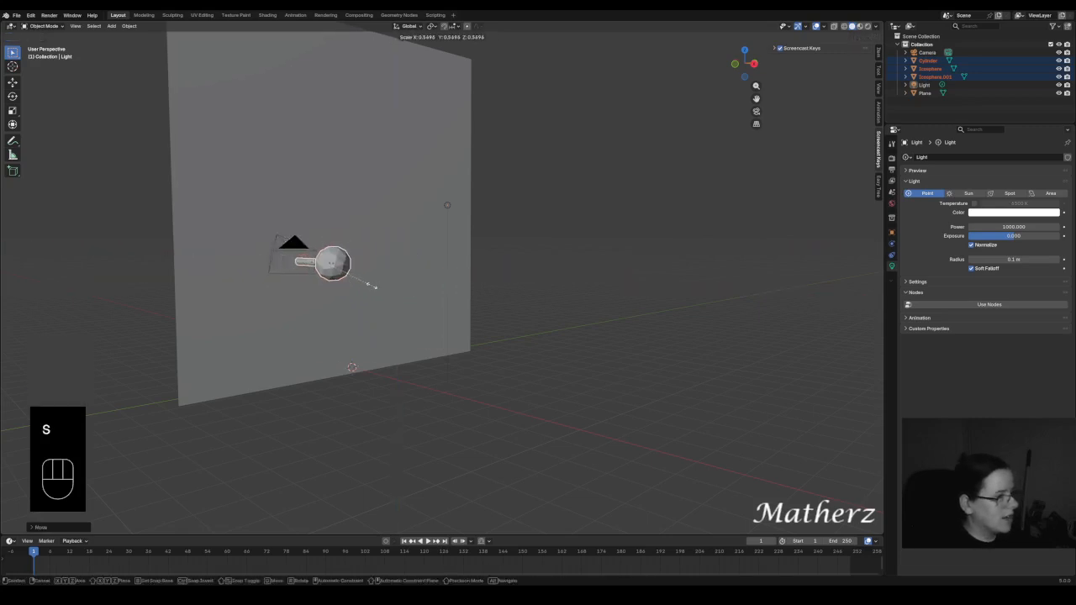
{"action": "left_click", "coordinate": [354, 285]}
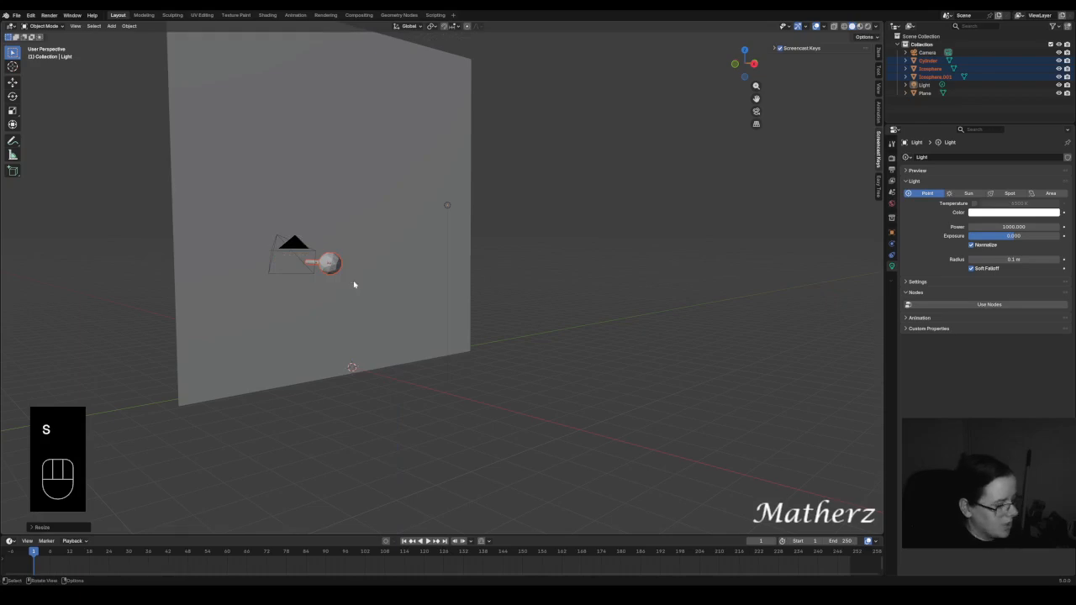
{"action": "key", "text": "g"}
{"action": "key", "text": "x"}
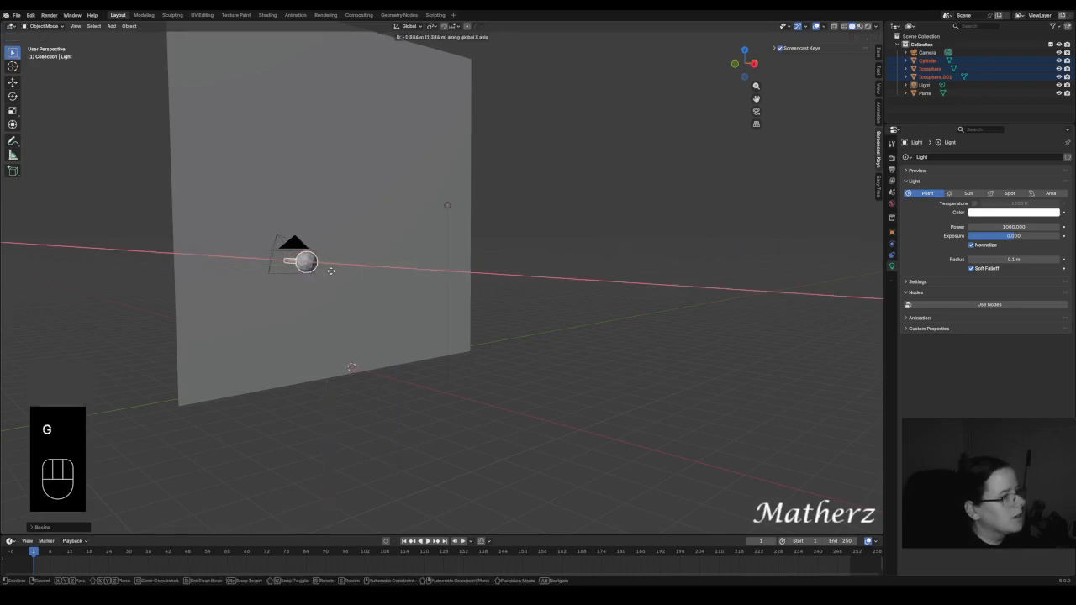
{"action": "left_click", "coordinate": [332, 273]}
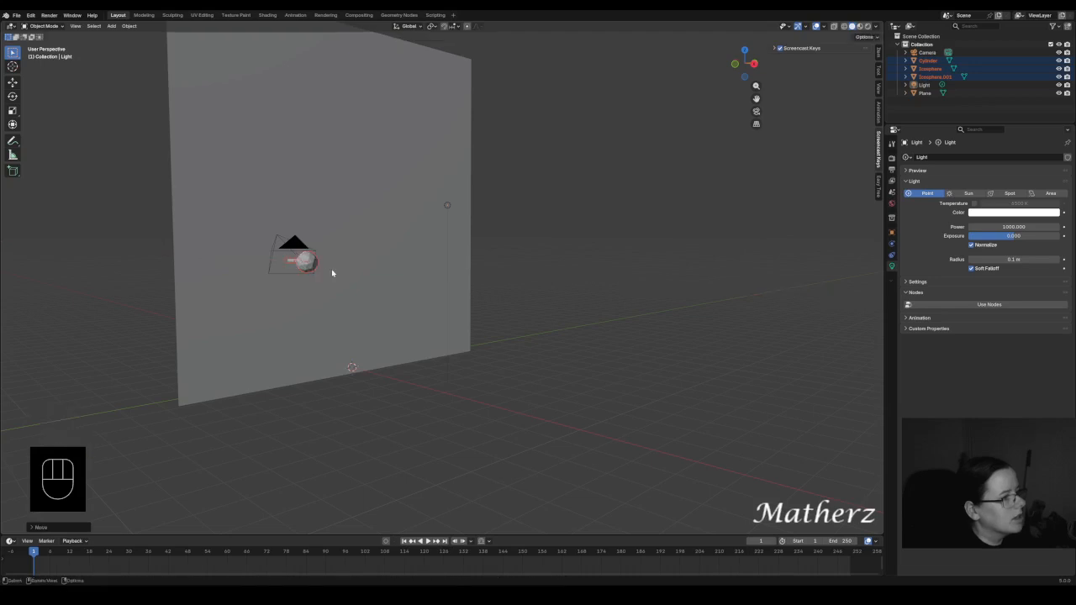
Duplicate the wall lamp and place the copy 2 m above it along the Z axis.
{"action": "middle_click_drag", "start_coordinate": [332, 273], "coordinate": [420, 236]}
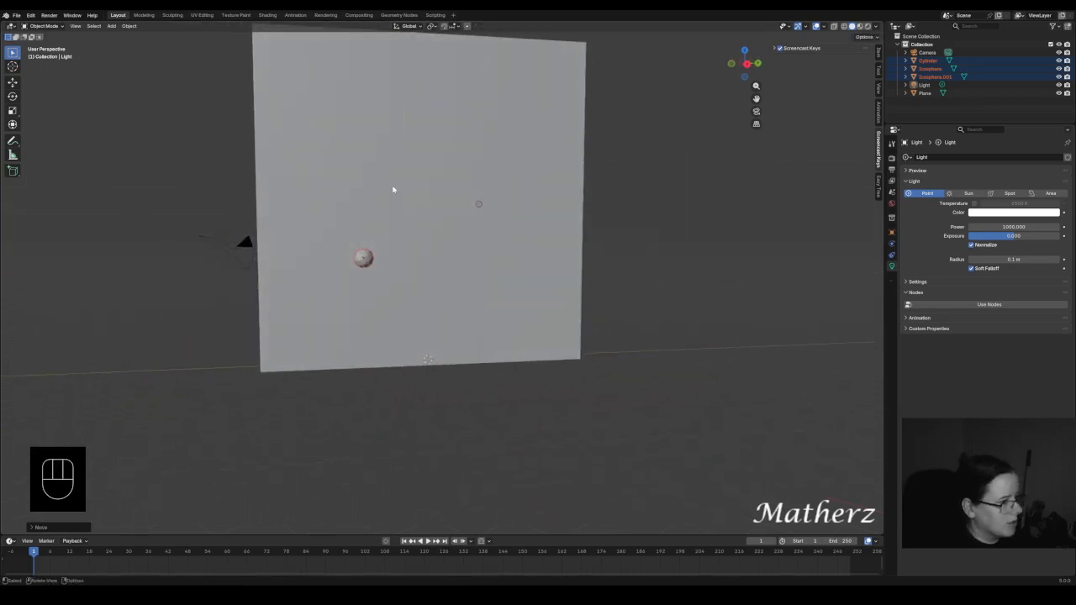
{"action": "middle_click_drag", "start_coordinate": [393, 189], "coordinate": [499, 243], "text": "shift"}
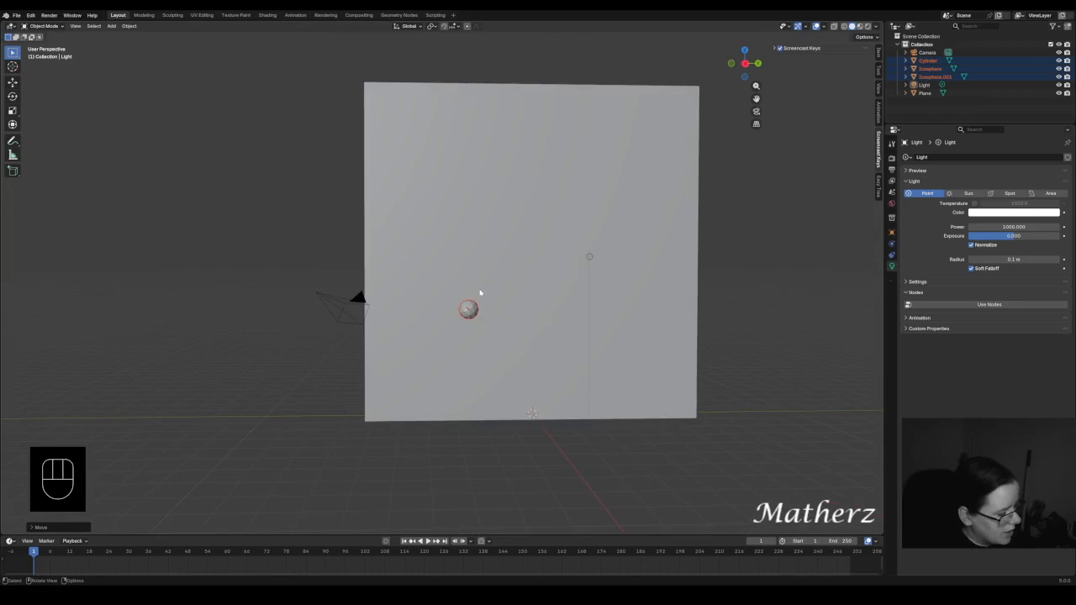
{"action": "key", "text": "shift+d"}
{"action": "middle_click_drag", "start_coordinate": [480, 291], "coordinate": [478, 272]}
{"action": "type", "text": "1"}
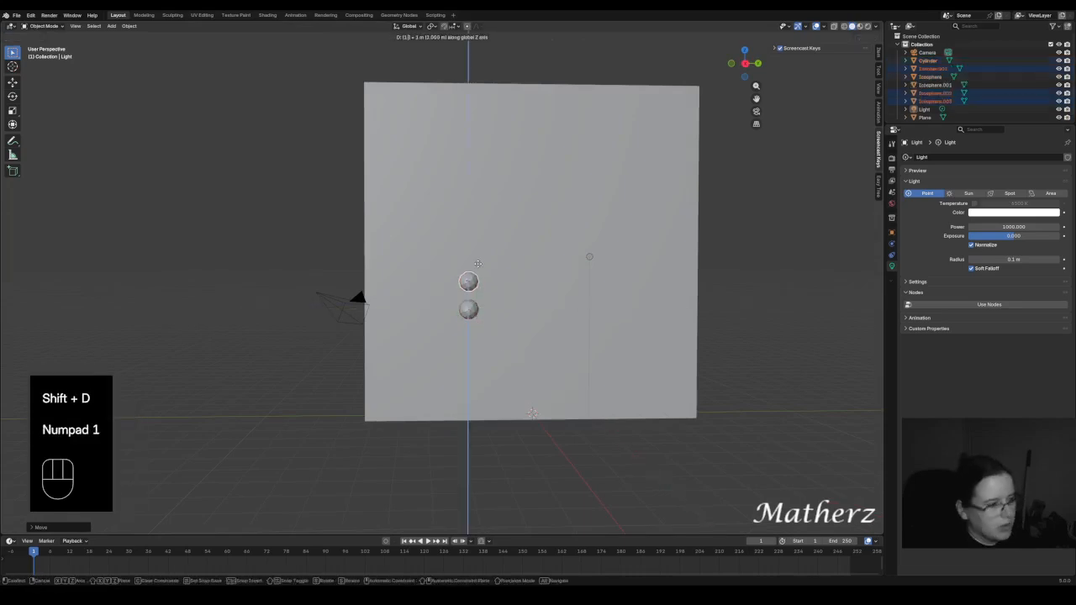
{"action": "type", "text": "0"}
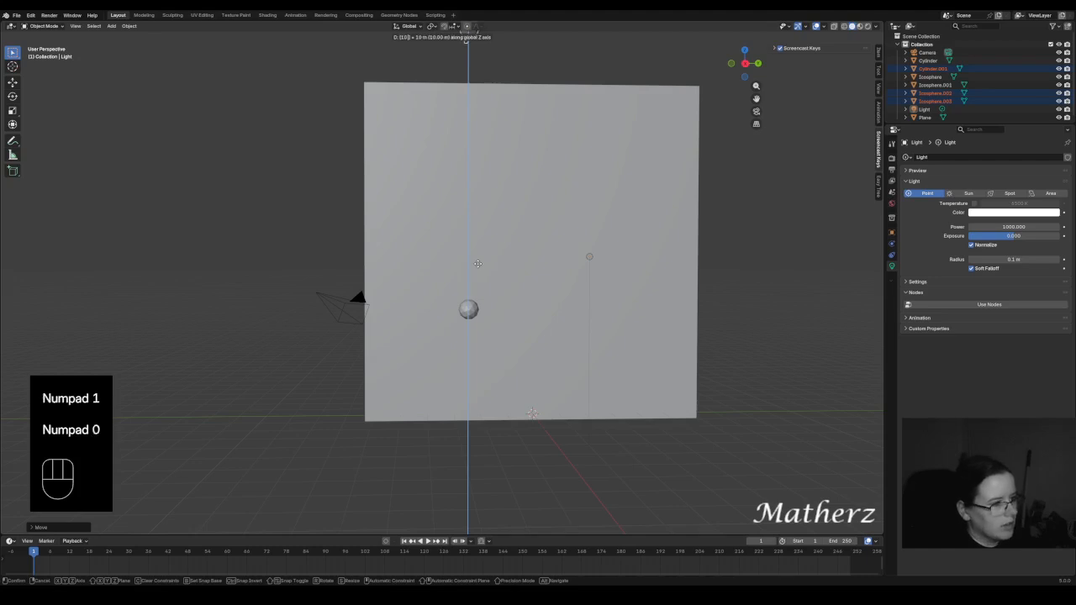
{"action": "key", "text": "BackSpace"}
{"action": "key", "text": "BackSpace"}
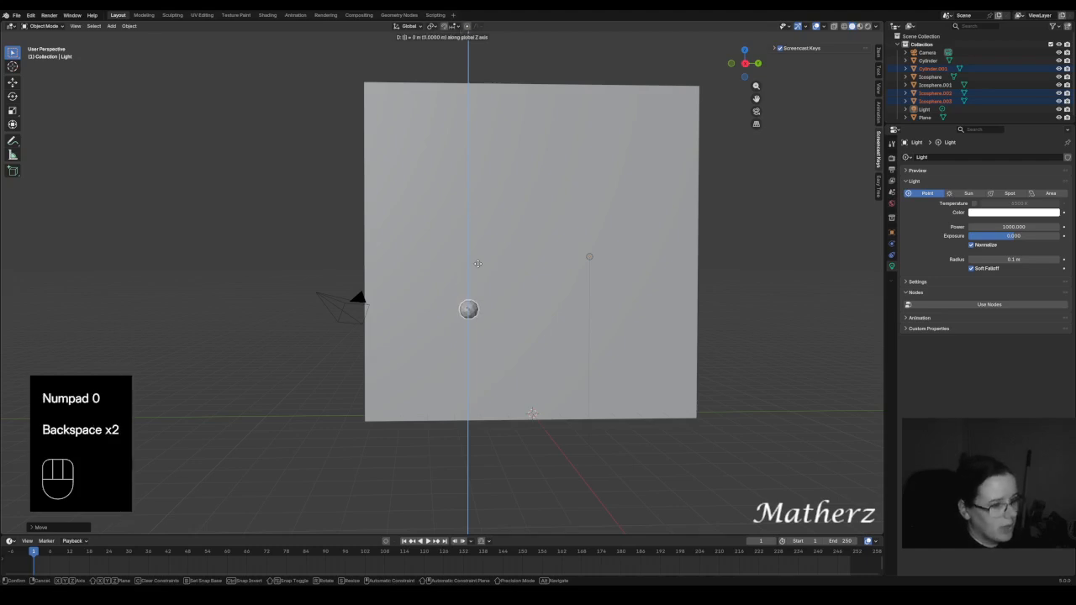
{"action": "type", "text": "5"}
{"action": "key", "text": "BackSpace"}
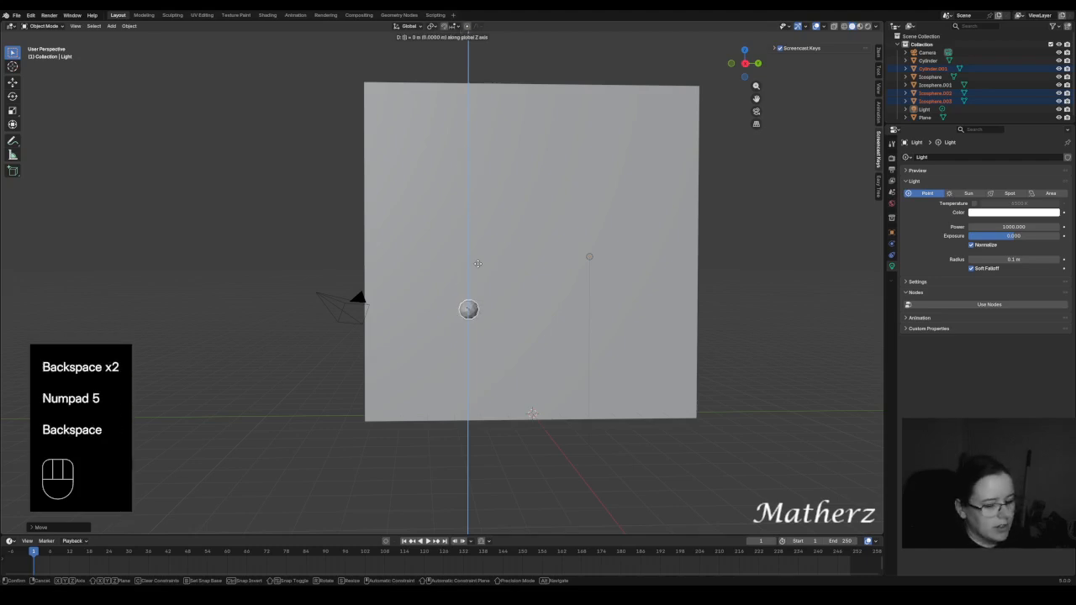
{"action": "type", "text": "2"}
{"action": "left_click", "coordinate": [477, 265]}
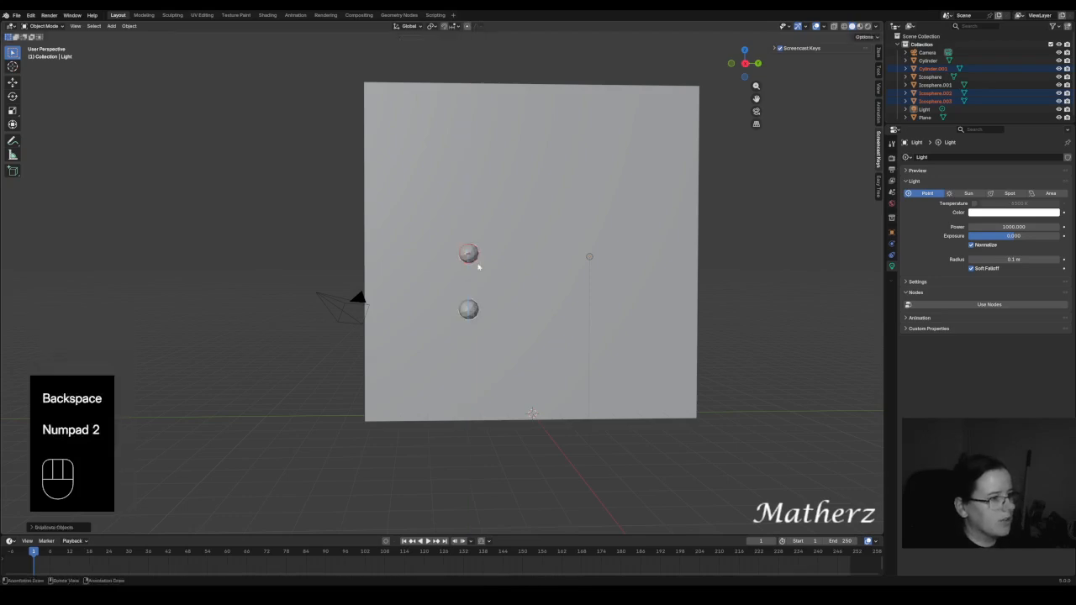
Add three more lamp copies up the wall, each 2 m above the previous one along Z.
{"action": "key", "text": "shift+d"}
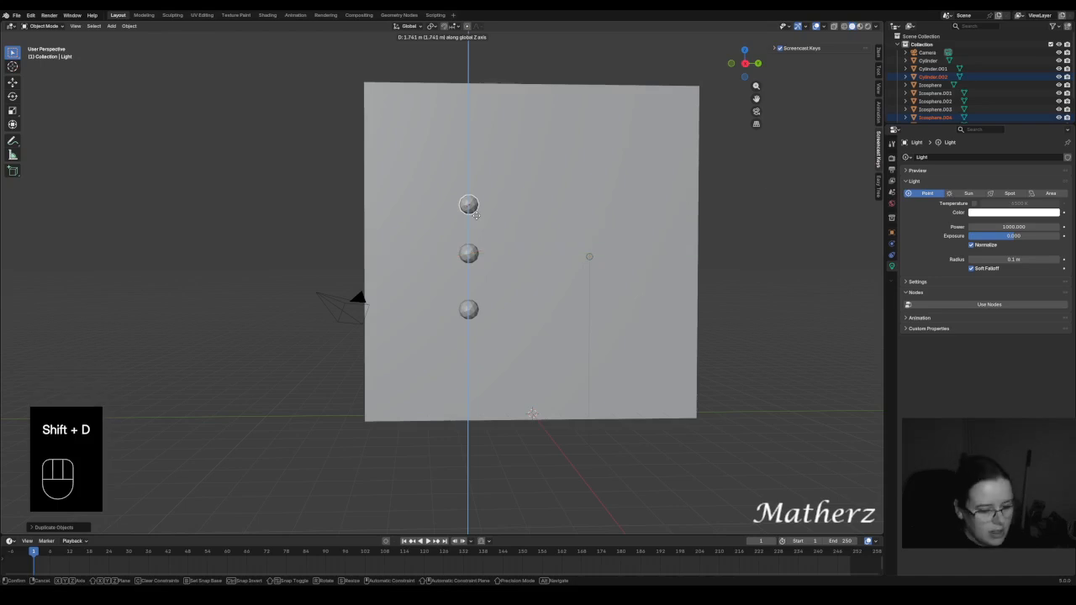
{"action": "type", "text": "2"}
{"action": "left_click", "coordinate": [476, 215]}
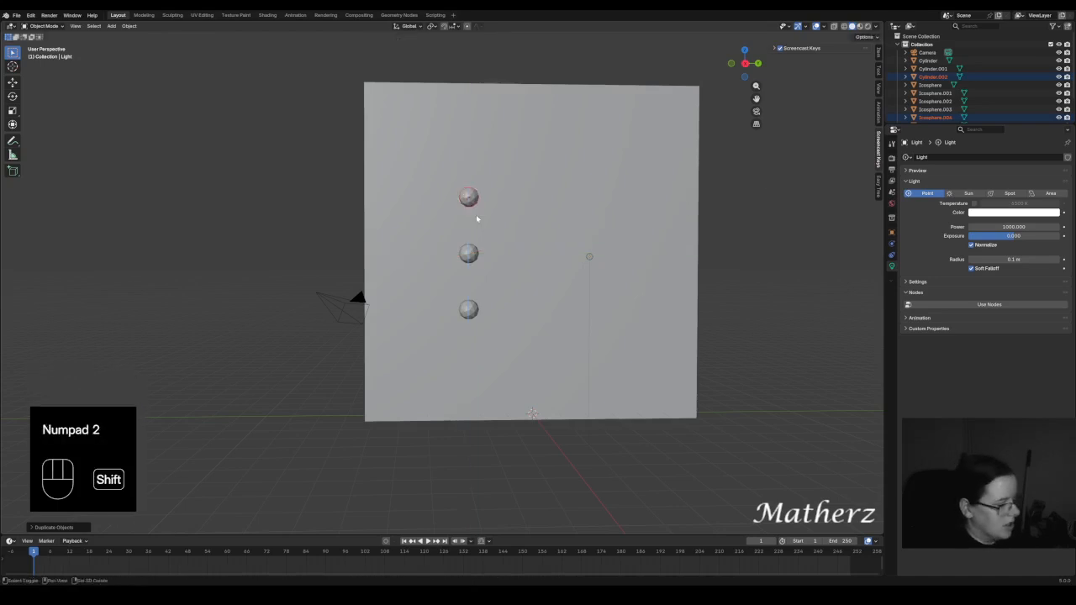
{"action": "key", "text": "shift+d"}
{"action": "type", "text": "2"}
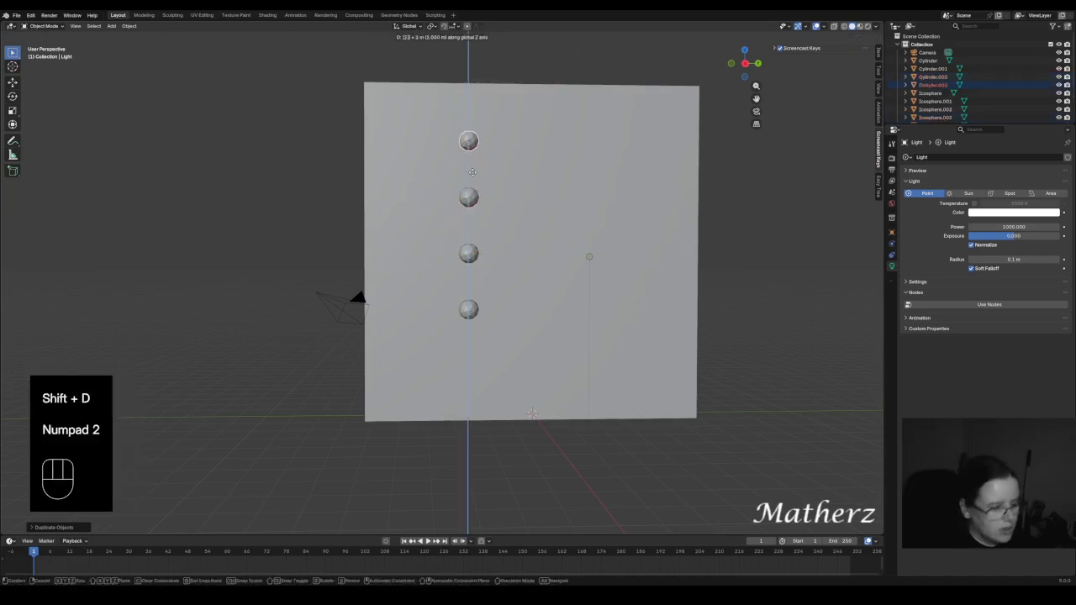
{"action": "left_click", "coordinate": [472, 171]}
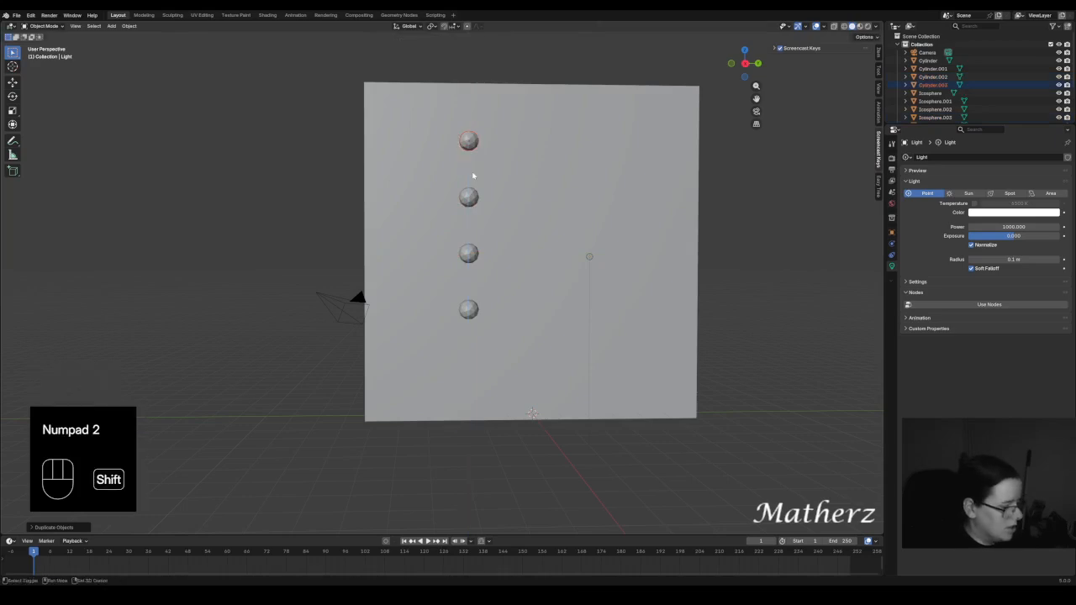
{"action": "key", "text": "shift+d"}
{"action": "type", "text": "2"}
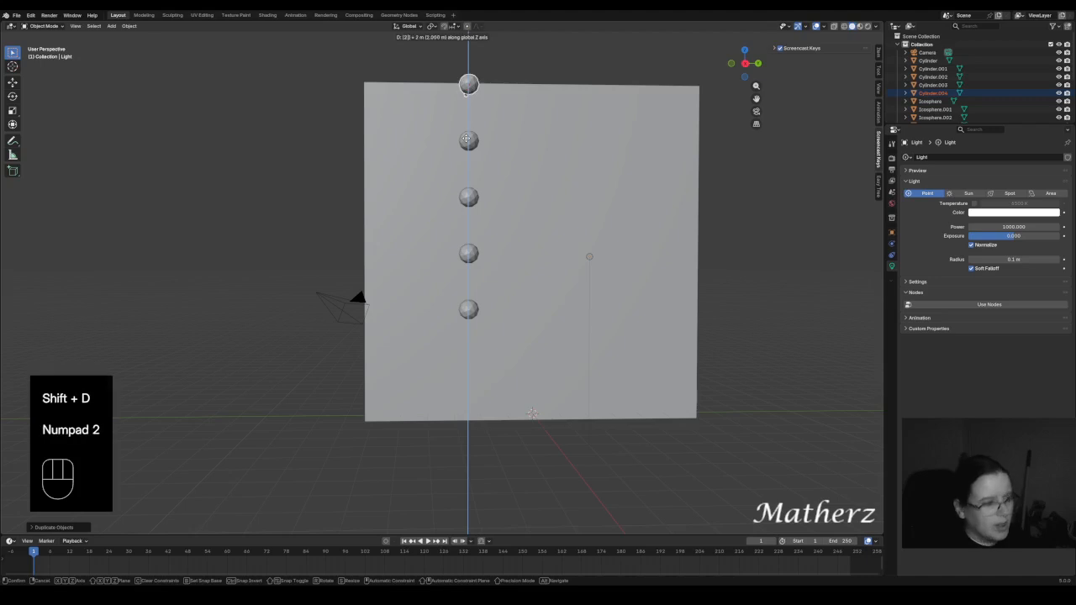
{"action": "left_click", "coordinate": [466, 138]}
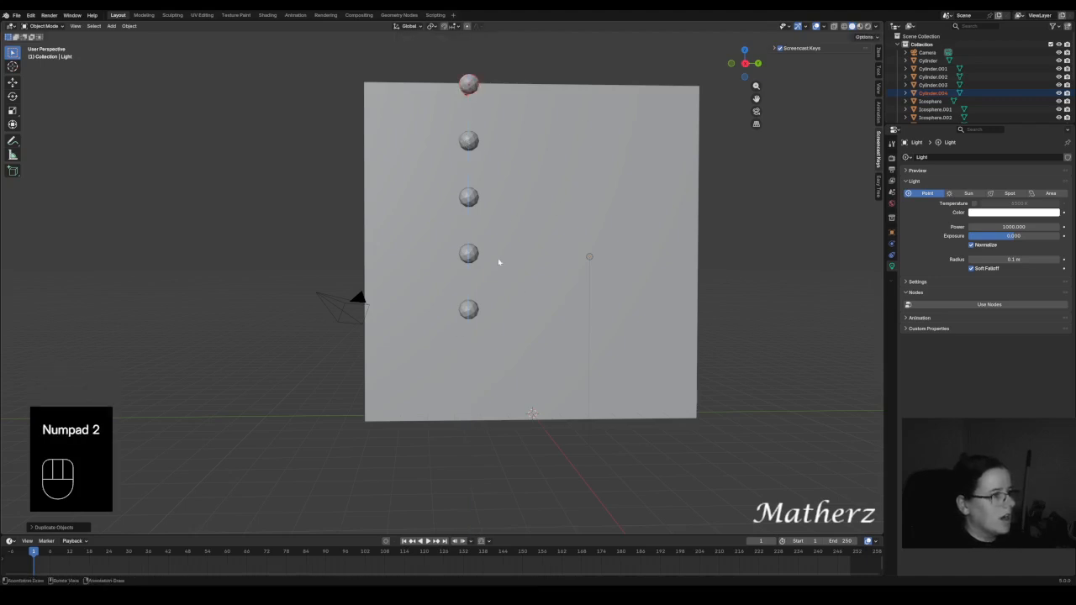
Duplicate the lowest lamp of the column and place the copy 2 m below it with a Z offset of -2.
{"action": "middle_click_drag", "start_coordinate": [498, 262], "coordinate": [594, 264]}
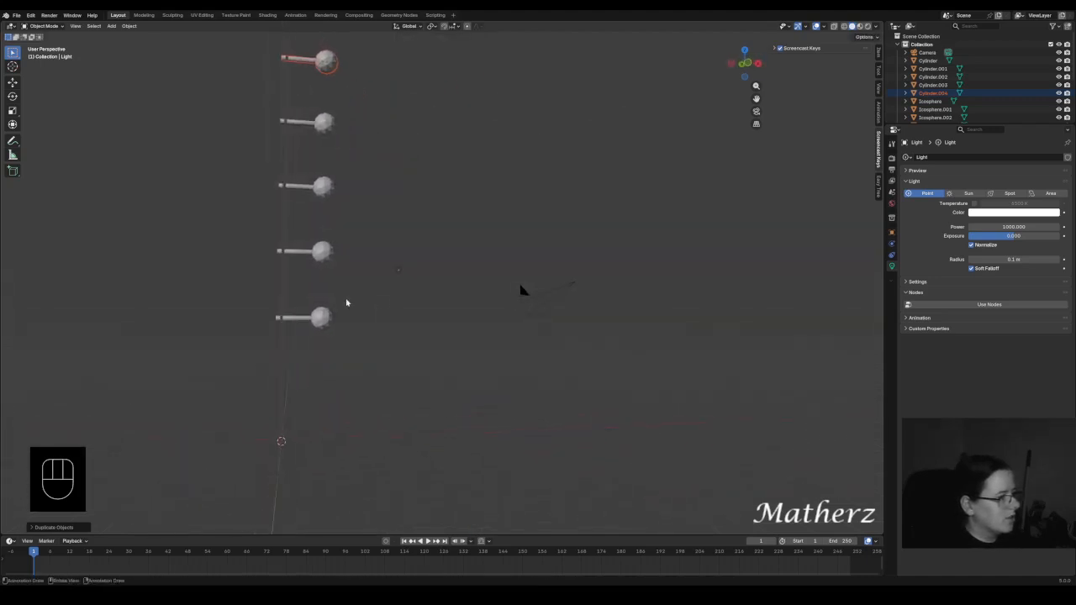
{"action": "left_click", "coordinate": [320, 316]}
{"action": "mouse_move", "coordinate": [378, 334]}
{"action": "middle_mouse_down"}
{"action": "mouse_move", "coordinate": [325, 336]}
{"action": "mouse_move", "coordinate": [393, 331]}
{"action": "mouse_move", "coordinate": [391, 342]}
{"action": "middle_mouse_up"}
{"action": "key", "text": "shift+d"}
{"action": "type", "text": "-2"}
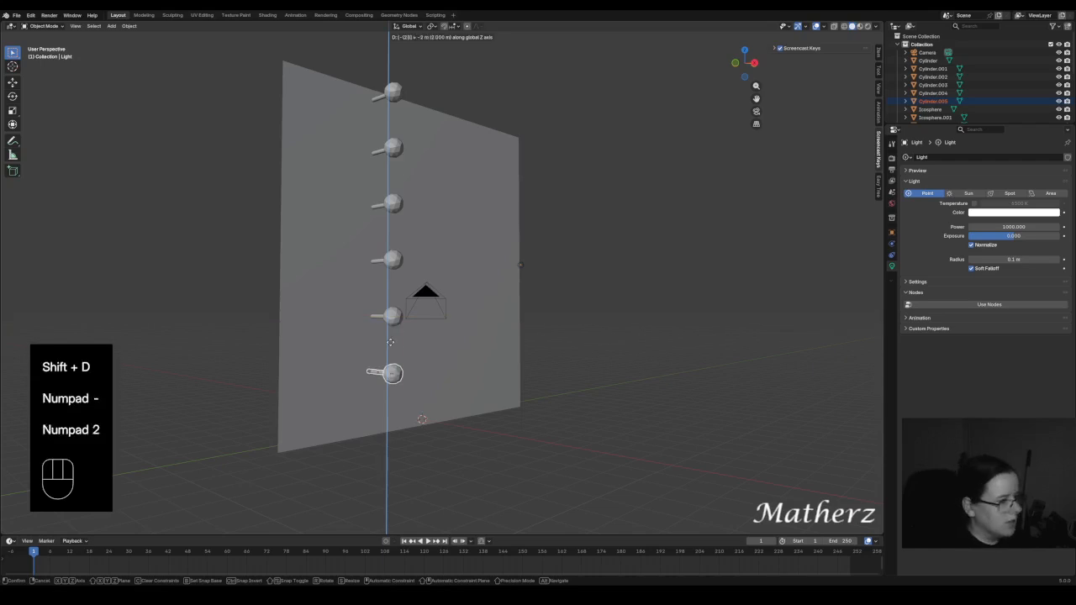
{"action": "left_click", "coordinate": [390, 342]}
Extend the lamp column downward with one more copy of the bottom lamp, offset -2 m along Z.
{"action": "key", "text": "shift+d"}
{"action": "middle_click_drag", "start_coordinate": [396, 372], "coordinate": [404, 408]}
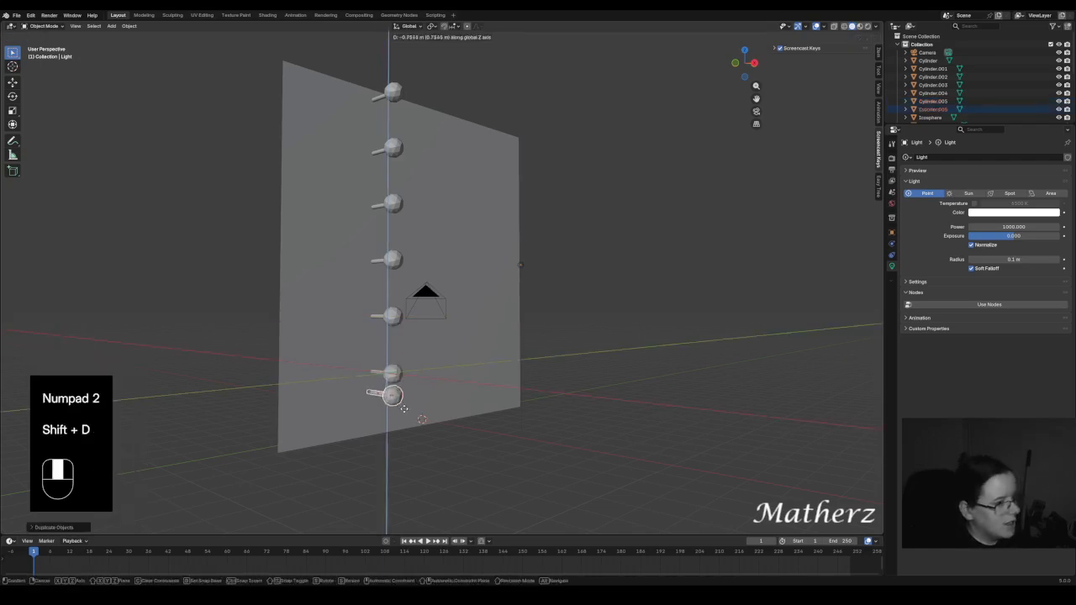
{"action": "type", "text": "-2"}
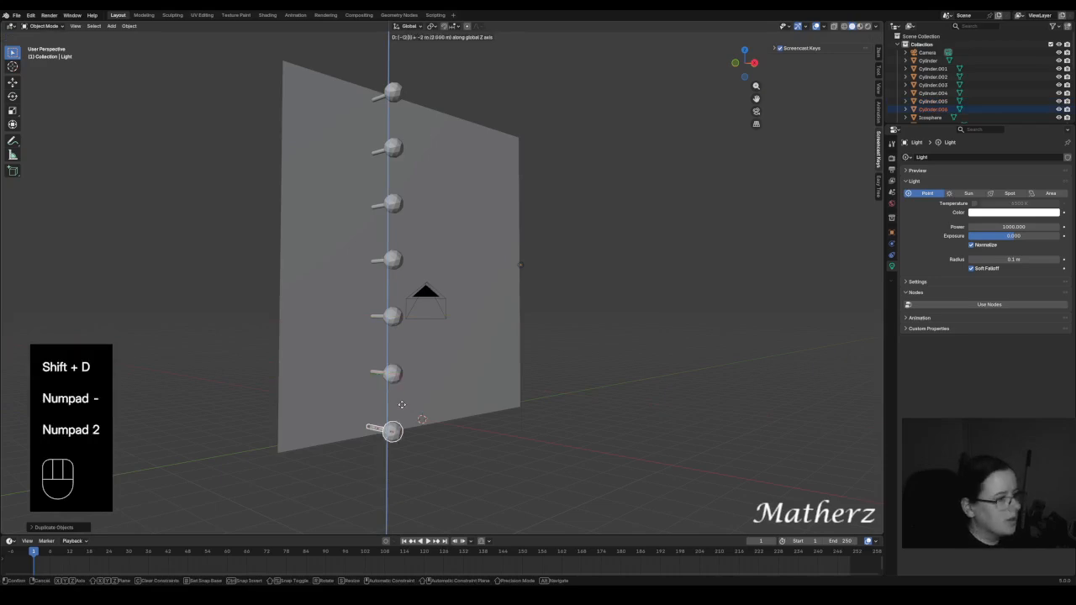
{"action": "left_click", "coordinate": [402, 405]}
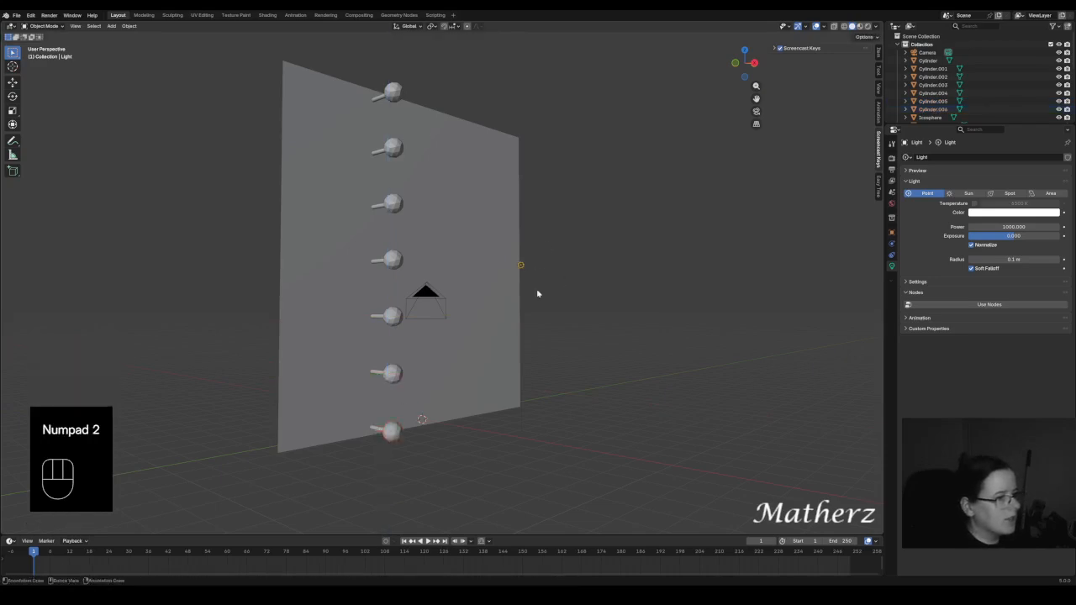
Delete the default point light from the scene.
{"action": "middle_click_drag", "start_coordinate": [538, 294], "coordinate": [466, 255]}
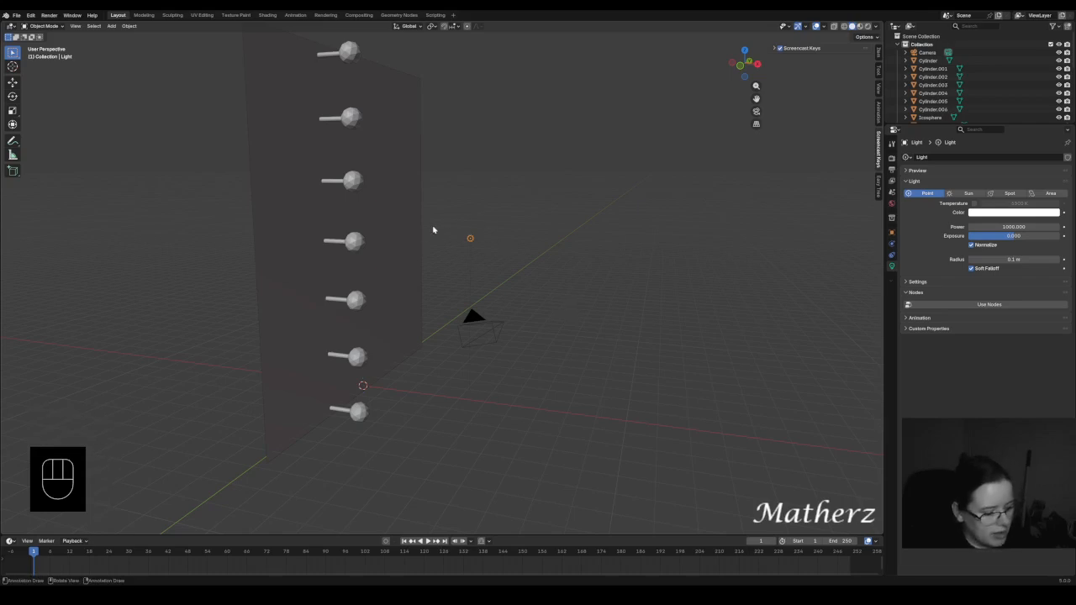
{"action": "key", "text": "Delete"}
{"action": "mouse_move", "coordinate": [403, 255]}
{"action": "middle_mouse_down"}
{"action": "mouse_move", "coordinate": [401, 272]}
{"action": "mouse_move", "coordinate": [407, 257]}
{"action": "middle_mouse_up"}
Duplicate the whole column of lamps and place the copy about 1.4 m beside it along the Y axis.
{"action": "left_click_drag", "start_coordinate": [372, 162], "coordinate": [407, 377]}
{"action": "middle_click_drag", "start_coordinate": [407, 378], "coordinate": [453, 258]}
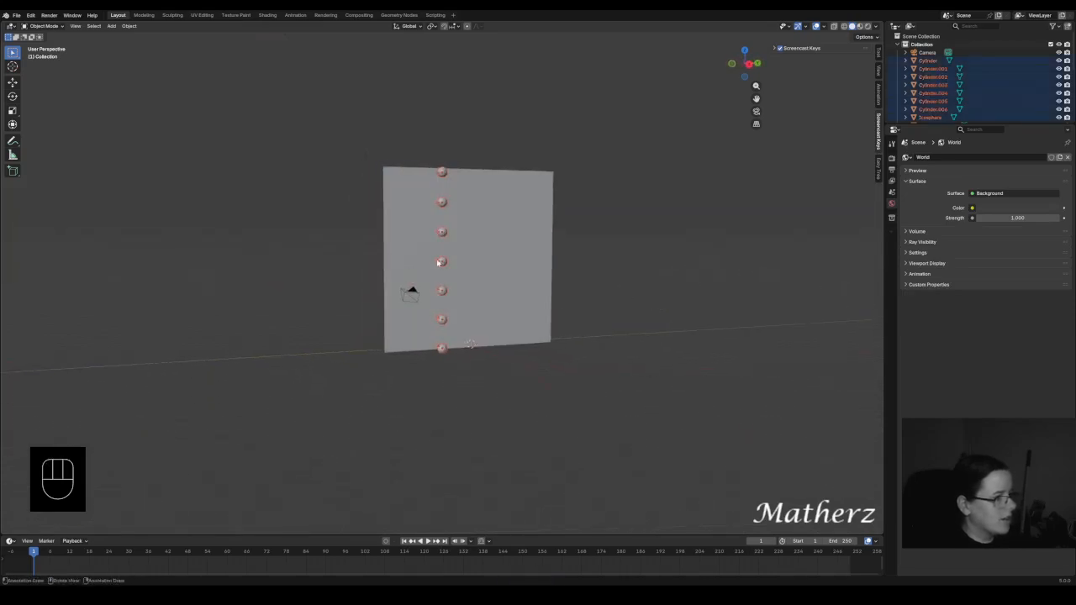
{"action": "key", "text": "shift+d"}
{"action": "key", "text": "y"}
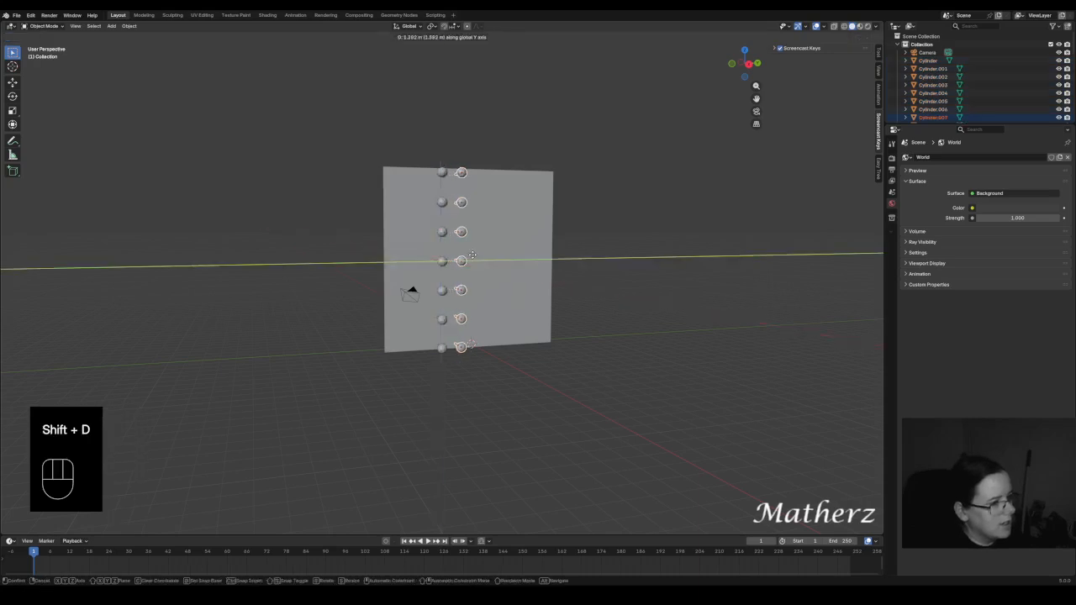
{"action": "left_click", "coordinate": [471, 256]}
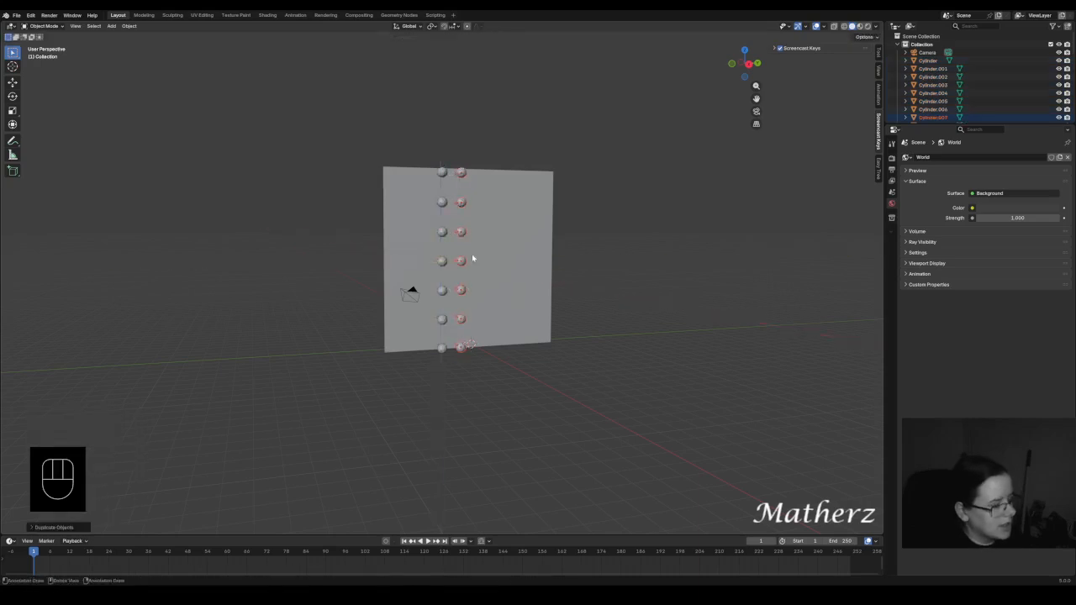
Raise the duplicated lamp column 1 m along Z to stagger it against the first column.
{"action": "key", "text": "g"}
{"action": "key", "text": "z"}
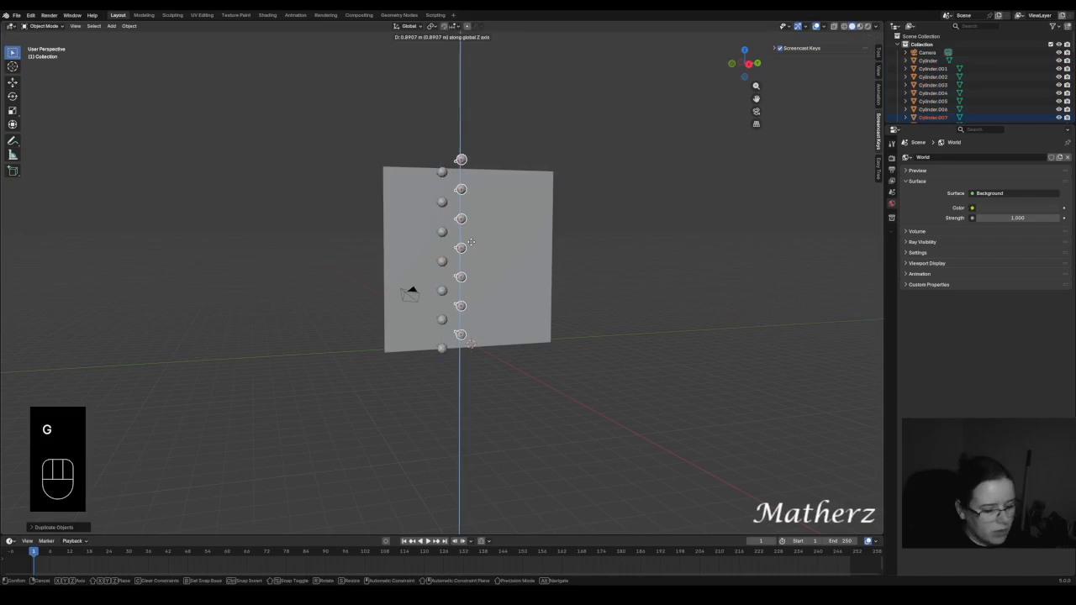
{"action": "key", "text": "KP_1"}
{"action": "left_click", "coordinate": [471, 243]}
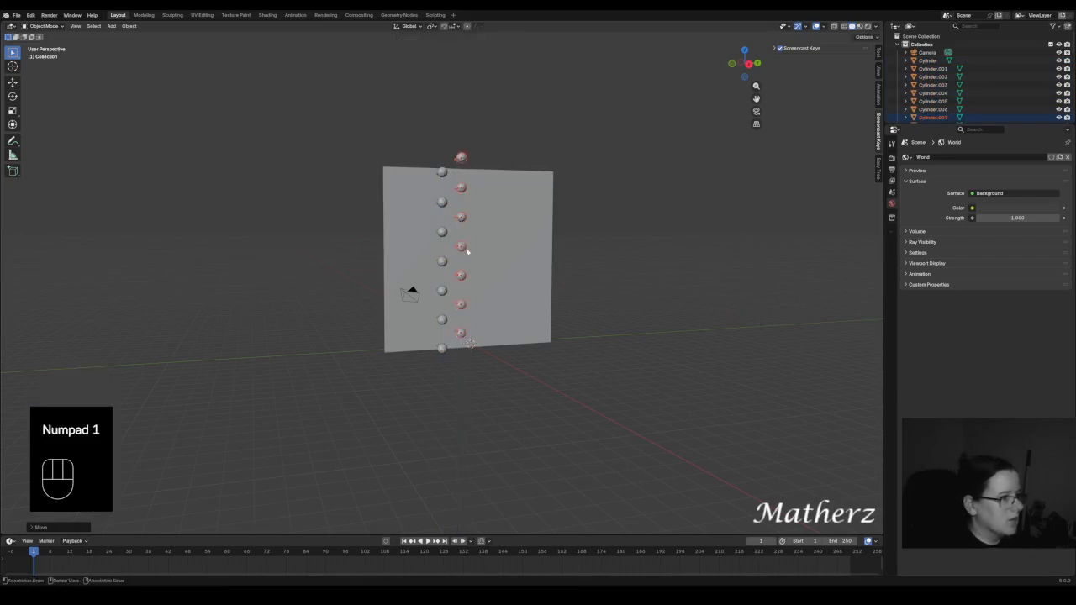
{"action": "key", "text": "KP_1"}
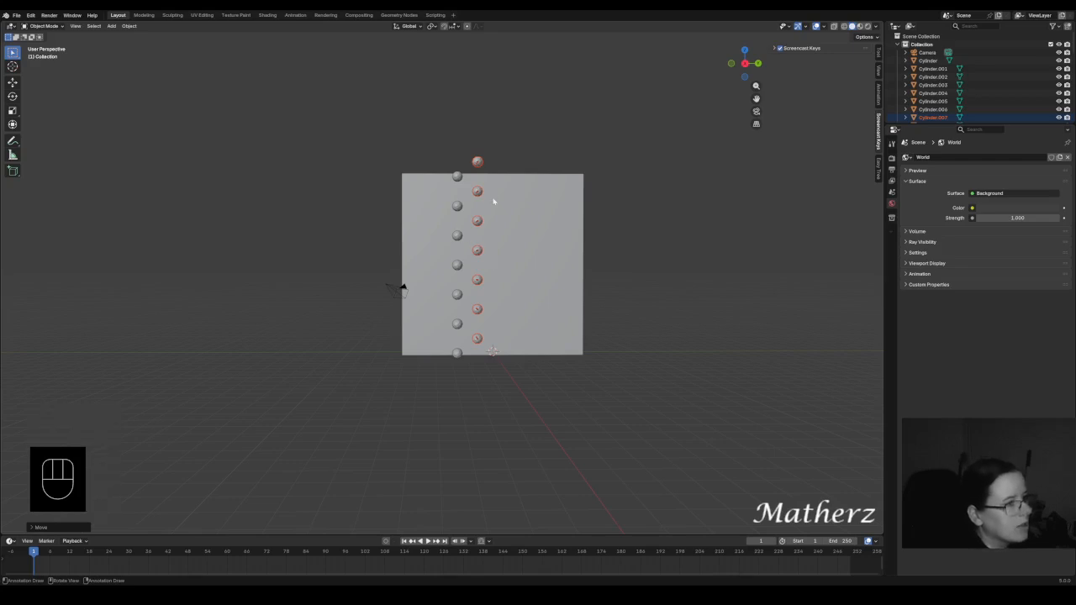
Duplicate both staggered lamp columns together and offset the copies 2 m along the Y axis.
{"action": "middle_click_drag", "start_coordinate": [454, 224], "coordinate": [379, 148]}
{"action": "left_click_drag", "start_coordinate": [373, 145], "coordinate": [429, 362]}
{"action": "mouse_move", "coordinate": [429, 363]}
{"action": "middle_mouse_down"}
{"action": "mouse_move", "coordinate": [400, 260]}
{"action": "mouse_move", "coordinate": [471, 255]}
{"action": "middle_mouse_up"}
{"action": "key", "text": "shift+d"}
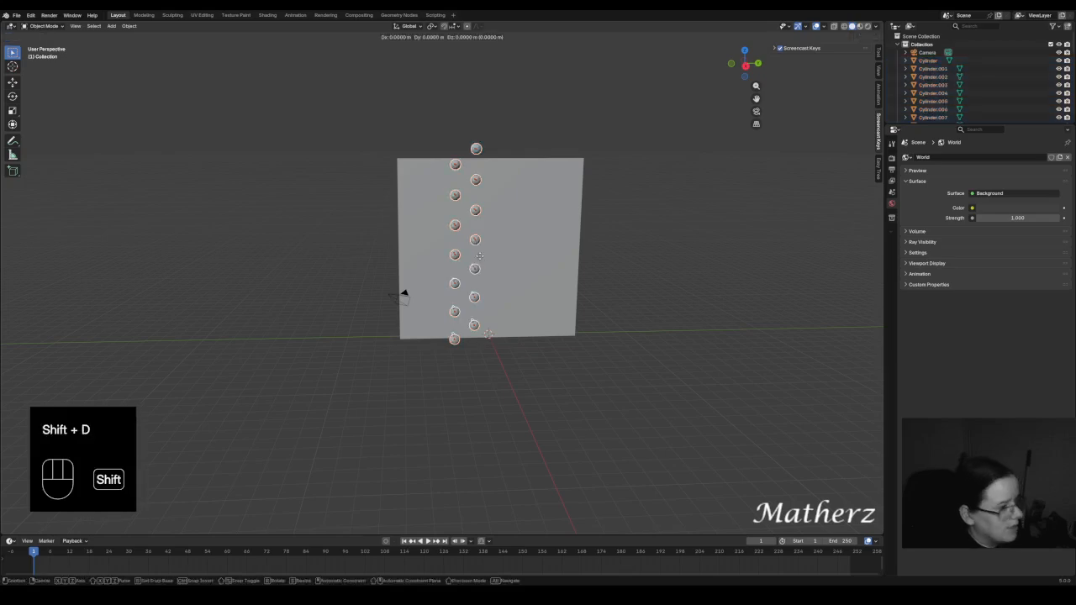
{"action": "key", "text": "y"}
{"action": "key", "text": "KP_1"}
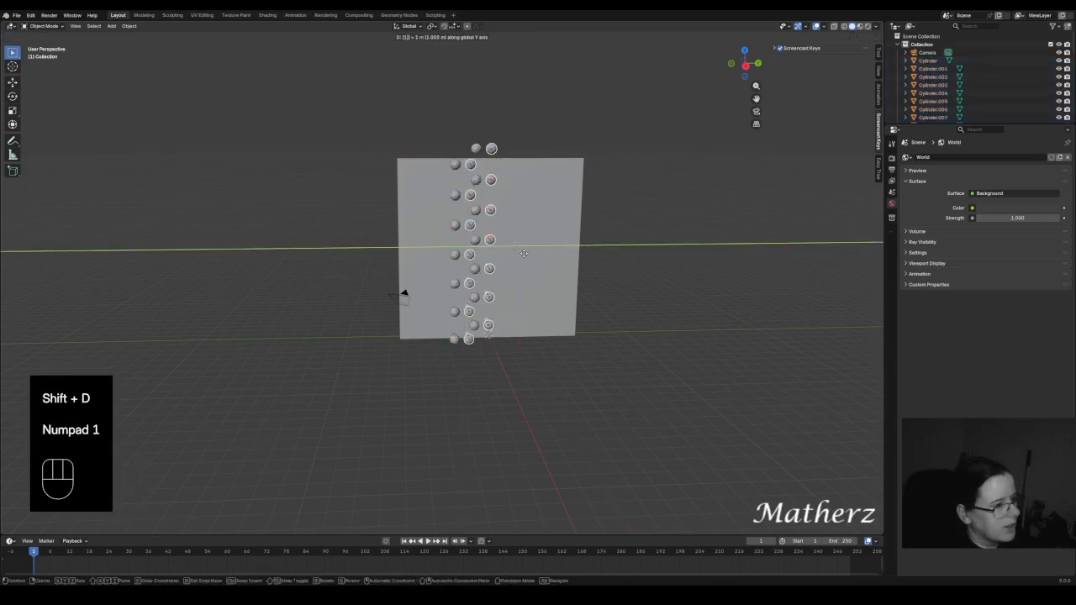
{"action": "key", "text": "BackSpace"}
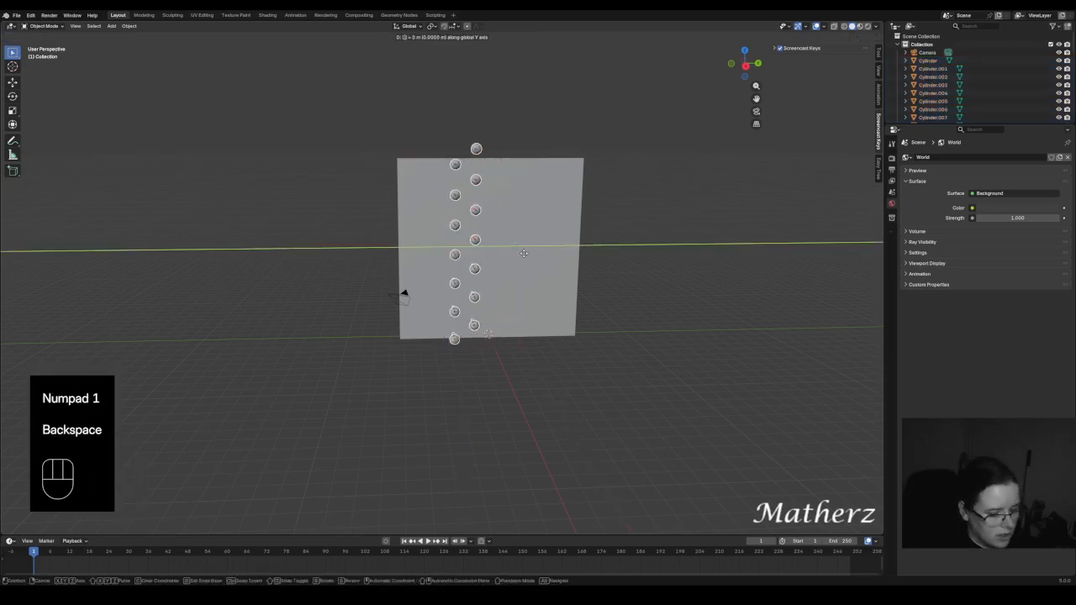
{"action": "key", "text": "KP_2"}
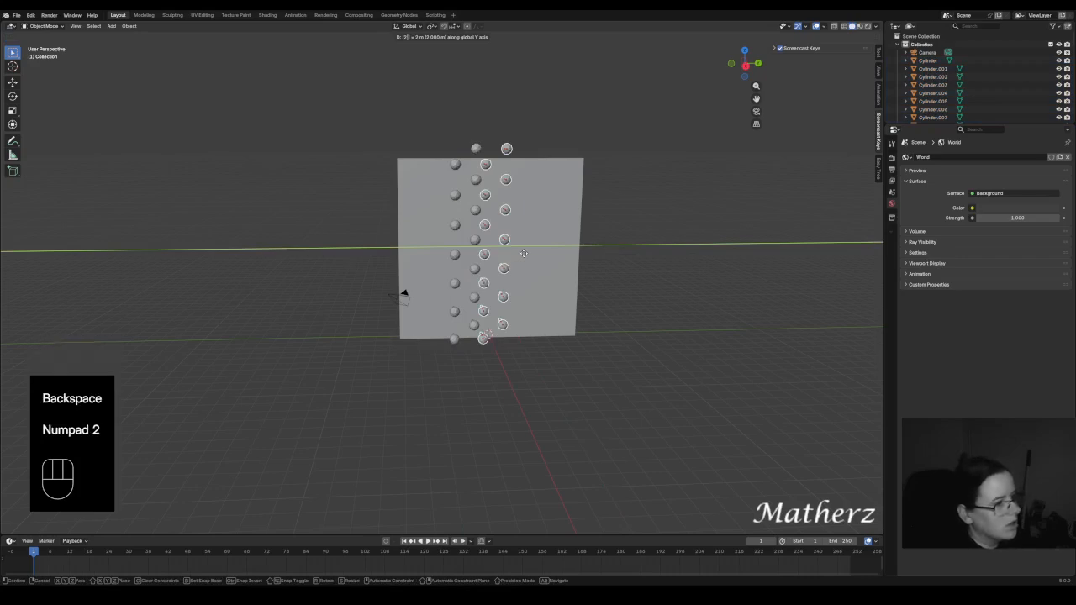
{"action": "left_click", "coordinate": [523, 253]}
Move the copied pair of columns farther along Y until all four columns are evenly spaced, and deselect them.
{"action": "key", "text": "g"}
{"action": "middle_click", "coordinate": [523, 253]}
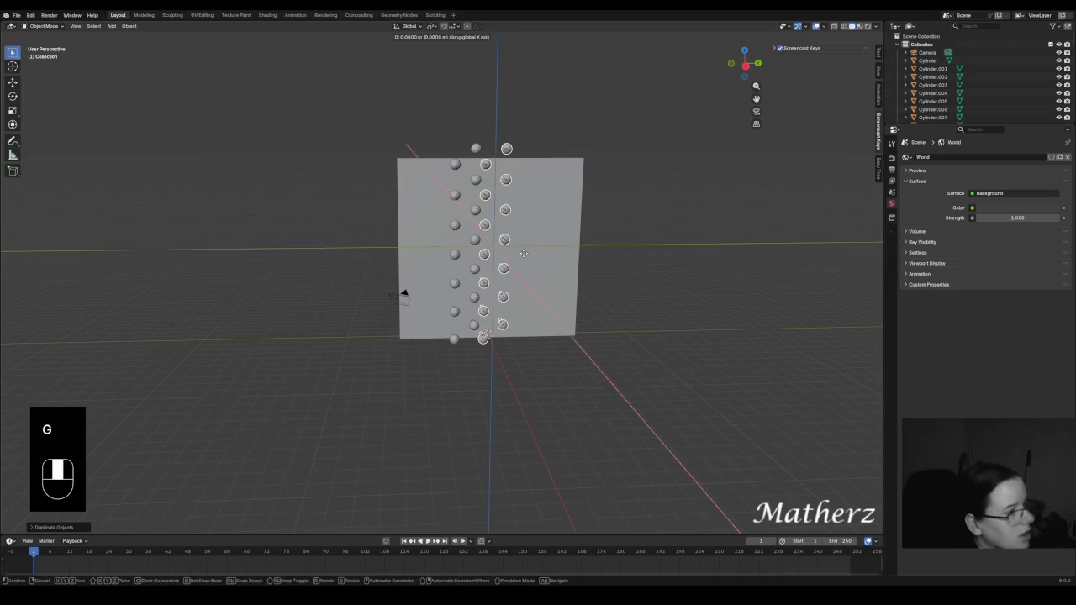
{"action": "middle_click_drag", "start_coordinate": [524, 253], "coordinate": [535, 251]}
{"action": "left_click", "coordinate": [536, 252]}
{"action": "left_click", "coordinate": [679, 235]}
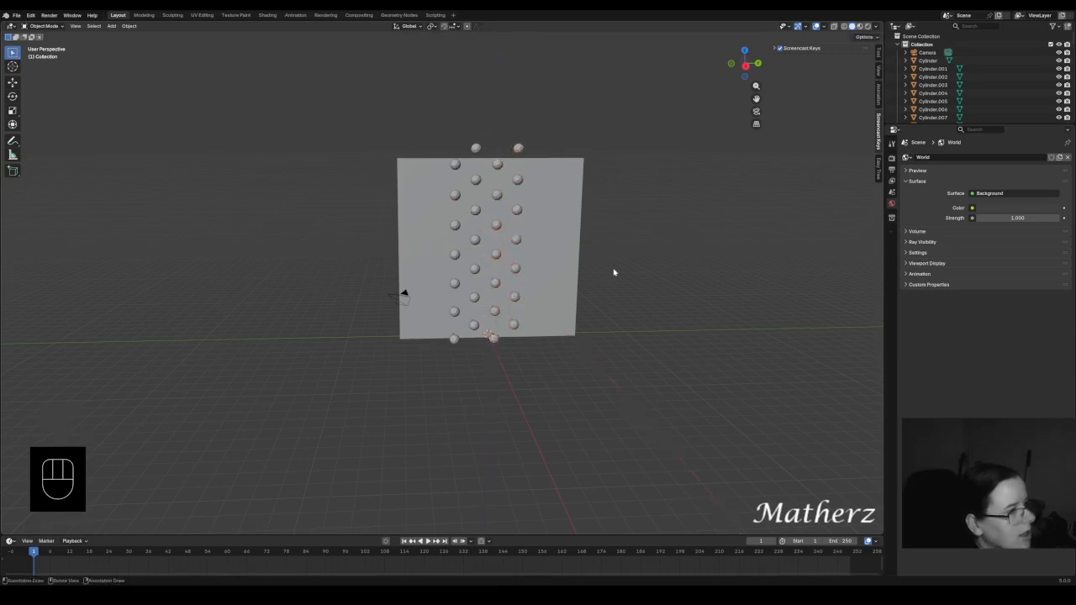
Scale the wall plane up to roughly twice its size so it extends well beyond the lamps.
{"action": "middle_click_drag", "start_coordinate": [614, 271], "coordinate": [598, 255]}
{"action": "left_click", "coordinate": [578, 320]}
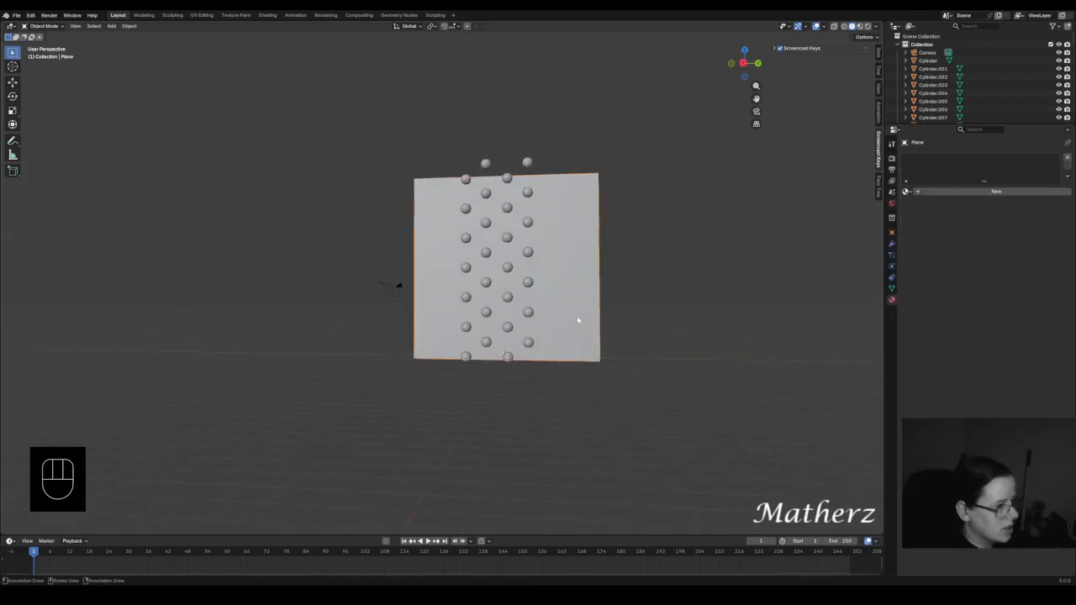
{"action": "key", "text": "s"}
{"action": "left_click", "coordinate": [465, 296]}
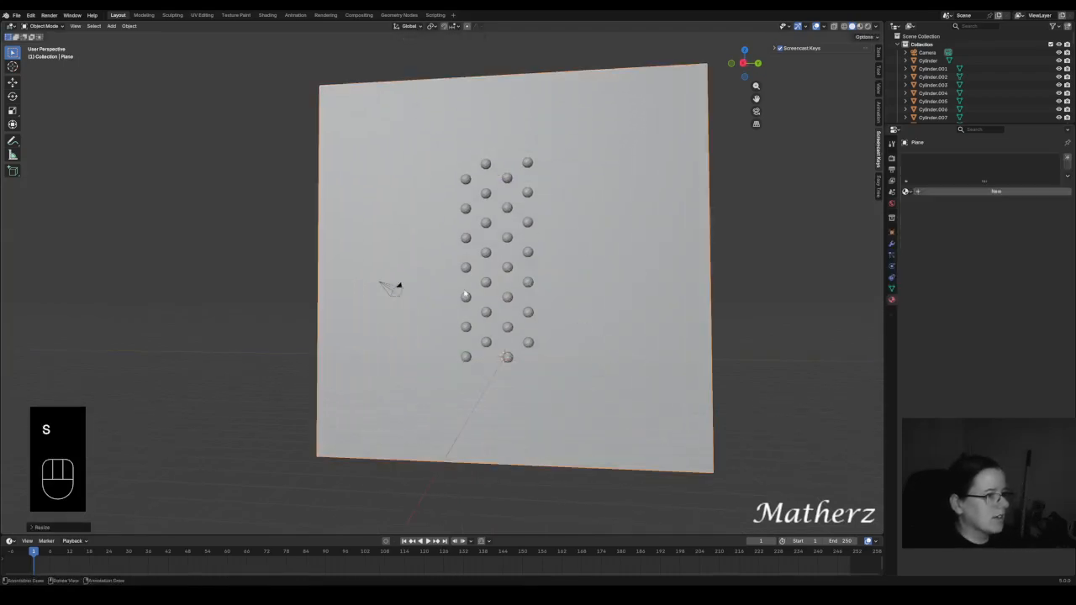
Select all four lamp columns and duplicate them along Y so the copies continue the staggered pattern at equal spacing.
{"action": "middle_click_drag", "start_coordinate": [465, 294], "coordinate": [515, 221]}
{"action": "scroll", "coordinate": [480, 286], "scroll_direction": "up", "scroll_amount": 4}
{"action": "scroll", "coordinate": [516, 219], "scroll_direction": "down", "scroll_amount": 2}
{"action": "mouse_move", "coordinate": [412, 256]}
{"action": "middle_mouse_down"}
{"action": "mouse_move", "coordinate": [479, 267]}
{"action": "mouse_move", "coordinate": [414, 266]}
{"action": "middle_mouse_up"}
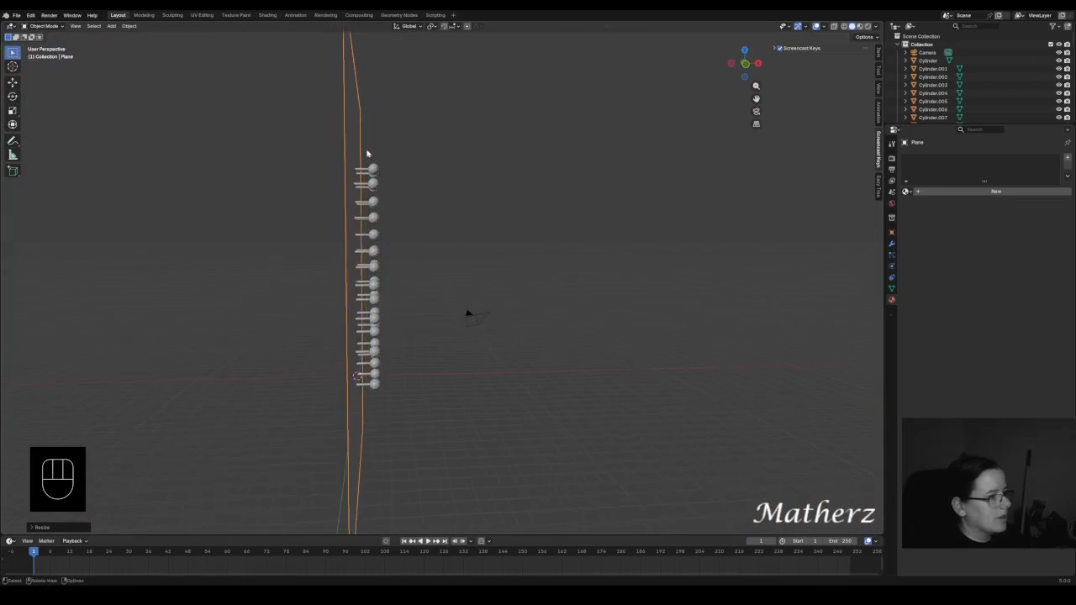
{"action": "left_click_drag", "start_coordinate": [366, 154], "coordinate": [425, 395]}
{"action": "middle_click_drag", "start_coordinate": [432, 300], "coordinate": [328, 300]}
{"action": "key", "text": "shift+d"}
{"action": "key", "text": "y"}
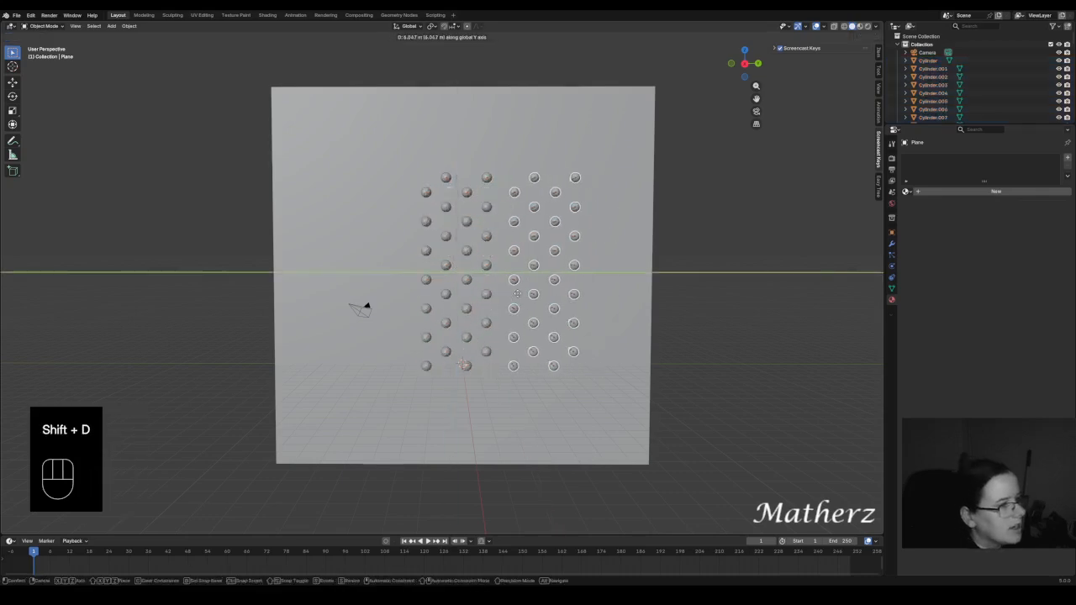
{"action": "left_click", "coordinate": [513, 293]}
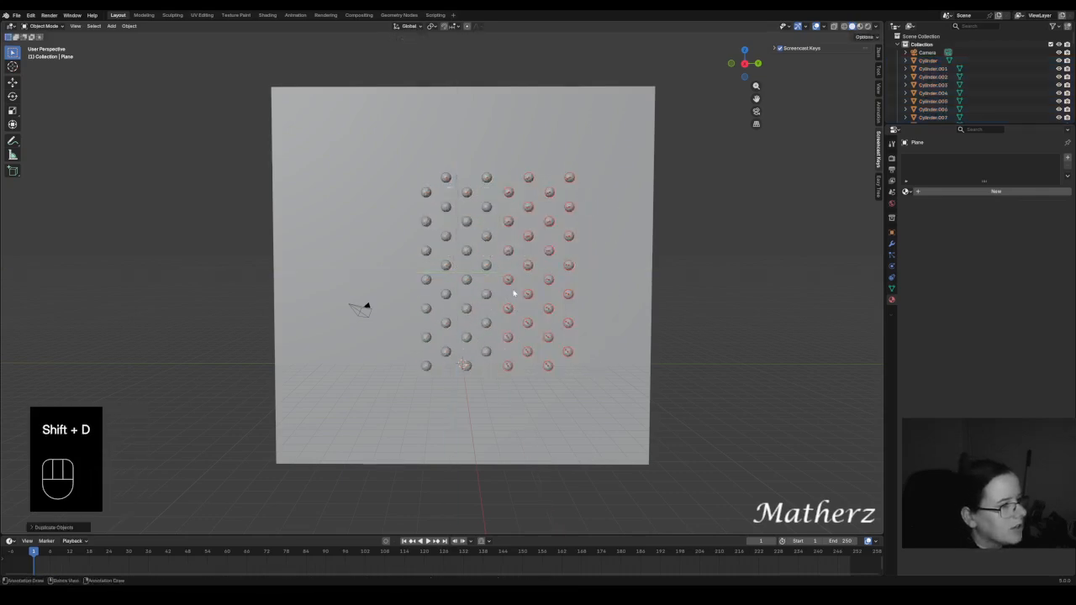
Duplicate the newest four columns once more along Y, extending the even lamp grid to the wall's edge.
{"action": "key", "text": "shift+d"}
{"action": "key", "text": "y"}
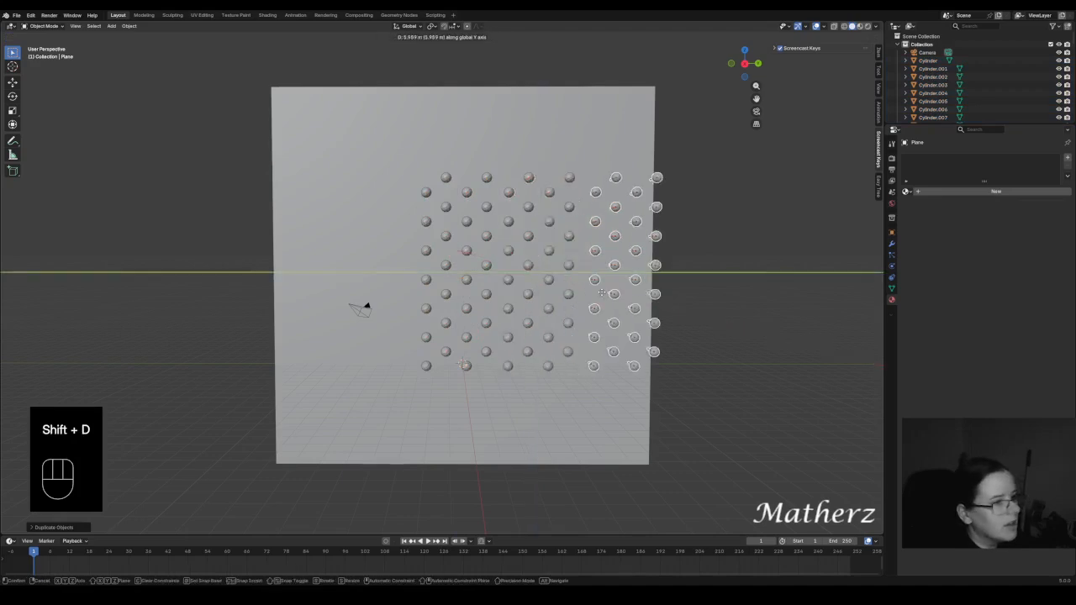
{"action": "left_click", "coordinate": [606, 254]}
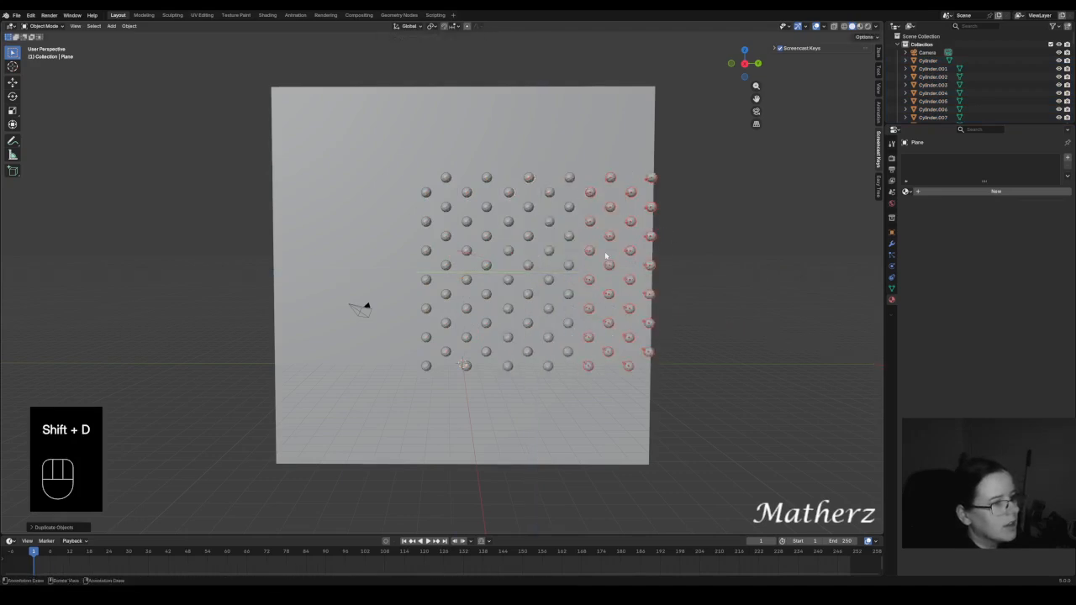
Move the wall plane along Y so that it lies behind the entire lamp grid.
{"action": "key", "text": "g"}
{"action": "middle_click_drag", "start_coordinate": [447, 303], "coordinate": [553, 303]}
{"action": "left_click", "coordinate": [513, 309]}
Frame the lamp wall at an oblique angle and display the viewport in rendered shading.
{"action": "scroll", "coordinate": [521, 282], "scroll_direction": "up", "scroll_amount": 3}
{"action": "middle_click_drag", "start_coordinate": [494, 262], "coordinate": [479, 264]}
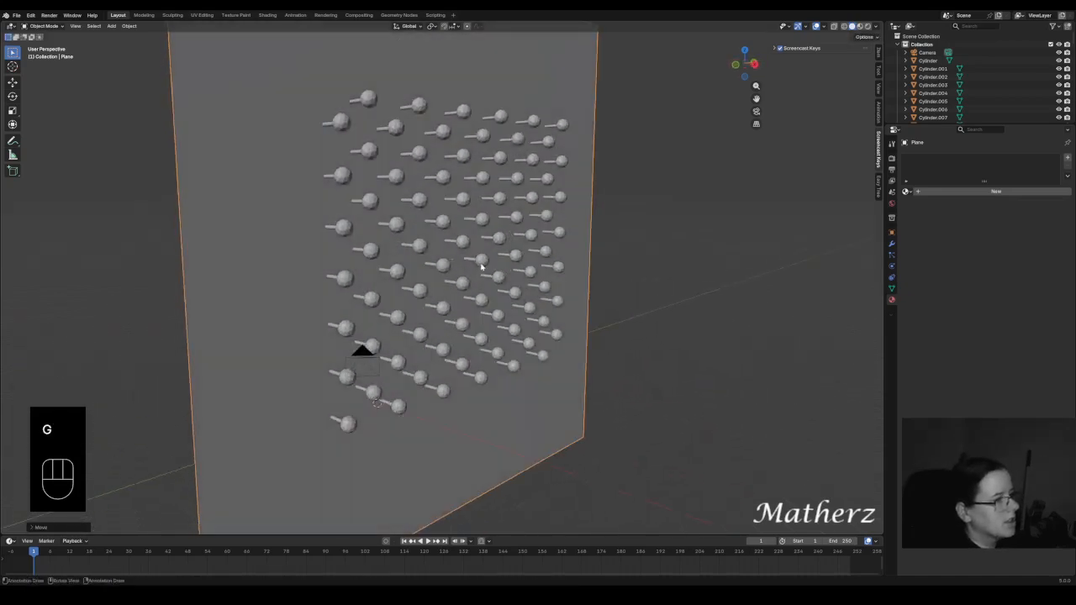
{"action": "mouse_move", "coordinate": [530, 194]}
{"action": "middle_mouse_down", "text": "shift"}
{"action": "mouse_move", "coordinate": [558, 251]}
{"action": "mouse_move", "coordinate": [557, 240]}
{"action": "middle_mouse_up", "text": "shift"}
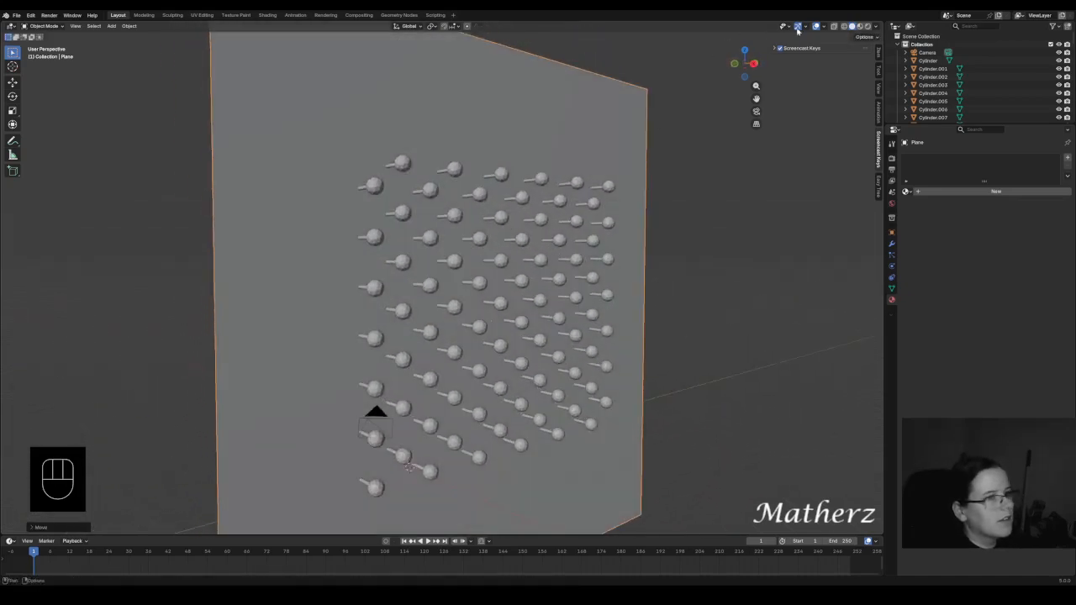
{"action": "left_click", "coordinate": [867, 26]}
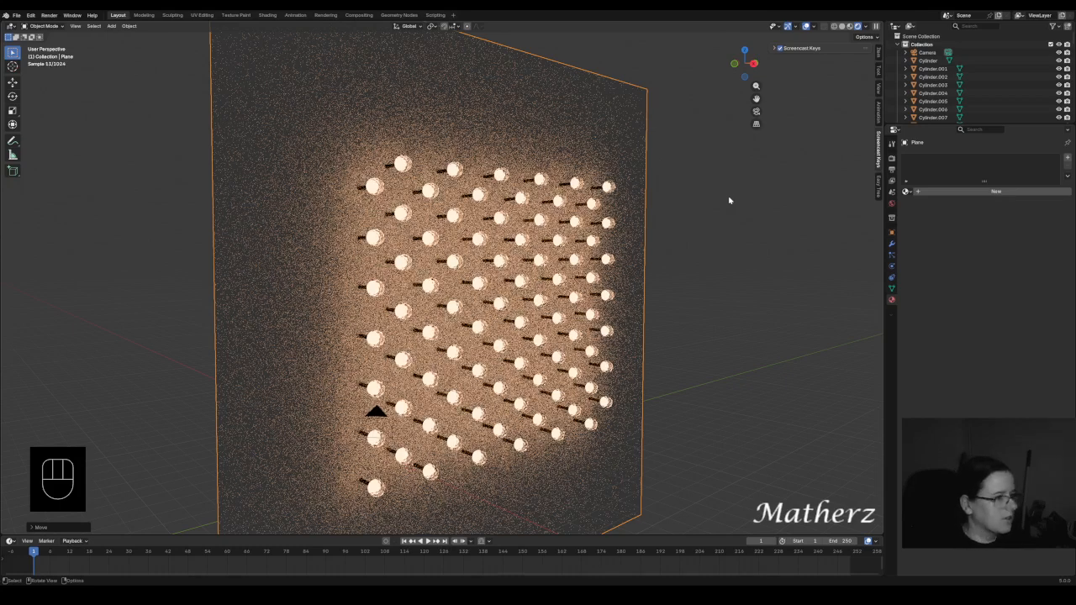
{"action": "left_click", "coordinate": [76, 26]}
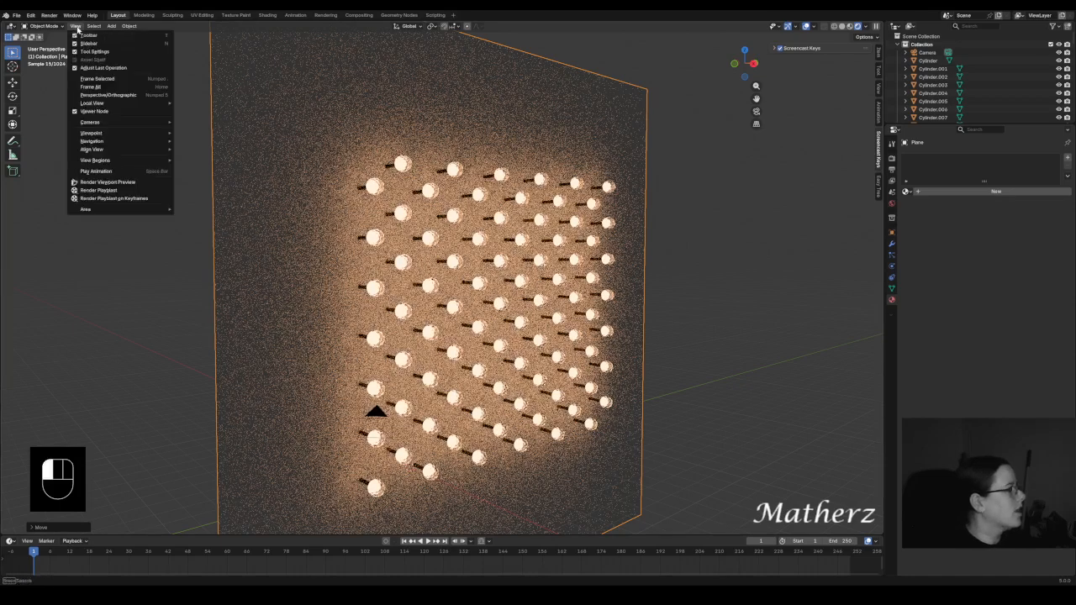
{"action": "mouse_move", "coordinate": [106, 152]}
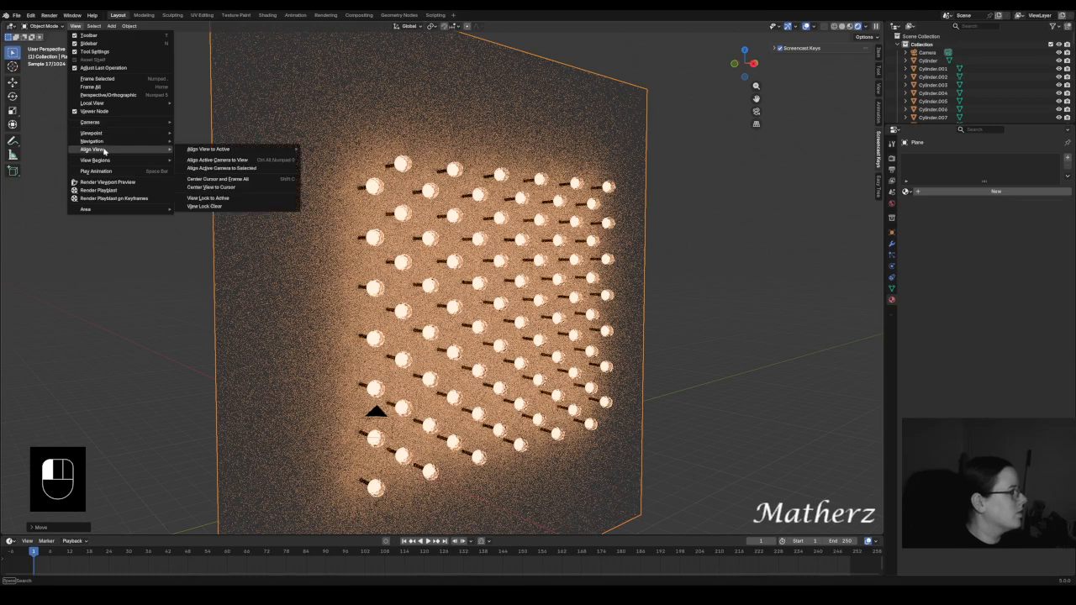
{"action": "key", "text": "Escape"}
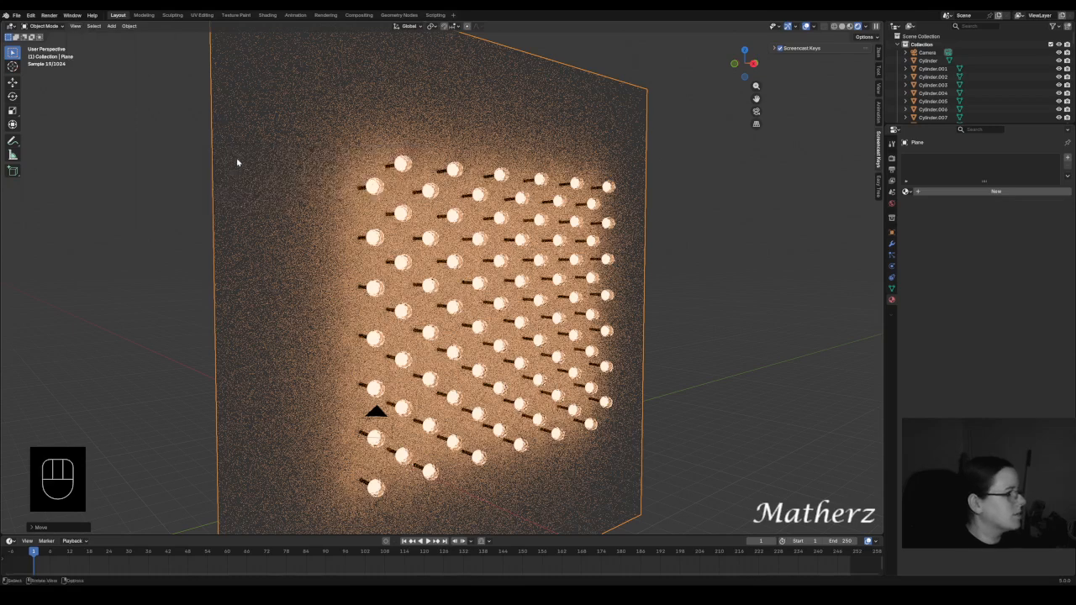
Align the active camera to the current oblique view of the lamp wall.
{"action": "left_click", "coordinate": [76, 26]}
{"action": "mouse_move", "coordinate": [126, 135]}
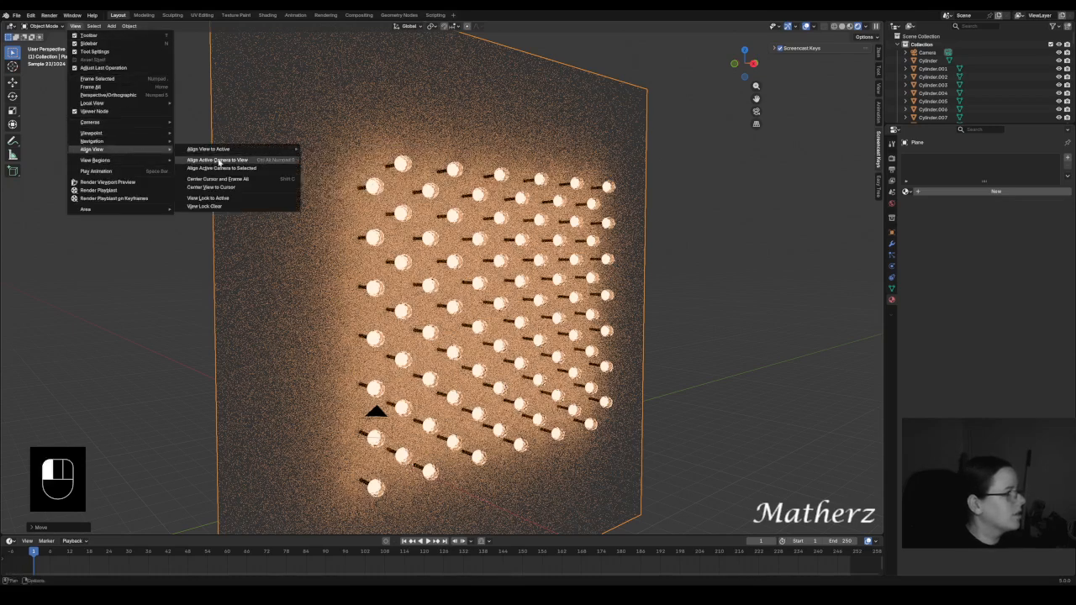
{"action": "left_click", "coordinate": [220, 160]}
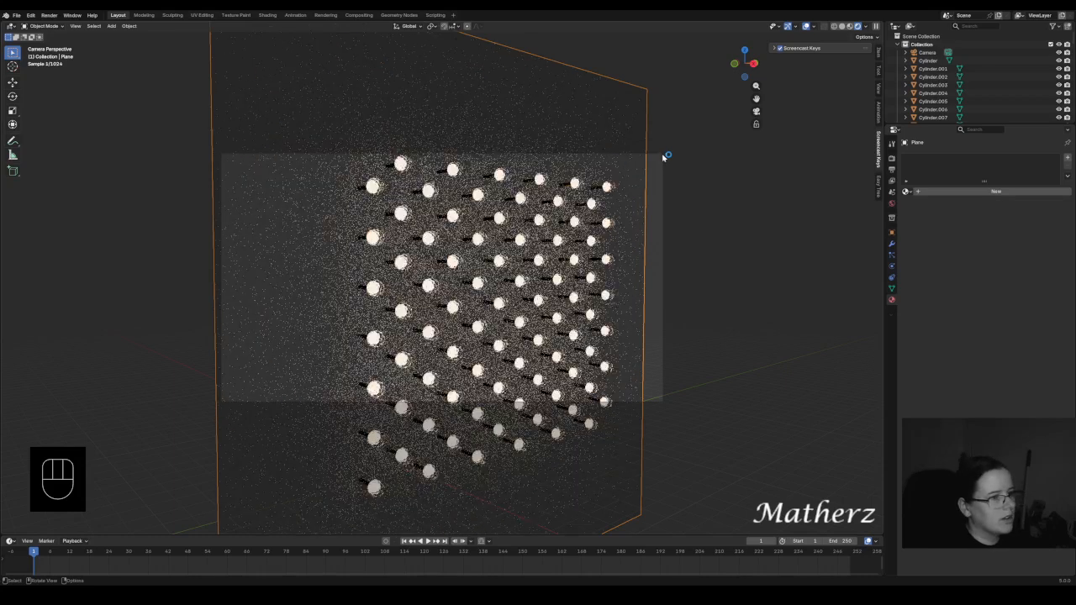
Select the camera and move it along its local Z axis toward the wall for a tighter shot of the lamps.
{"action": "left_click", "coordinate": [663, 156]}
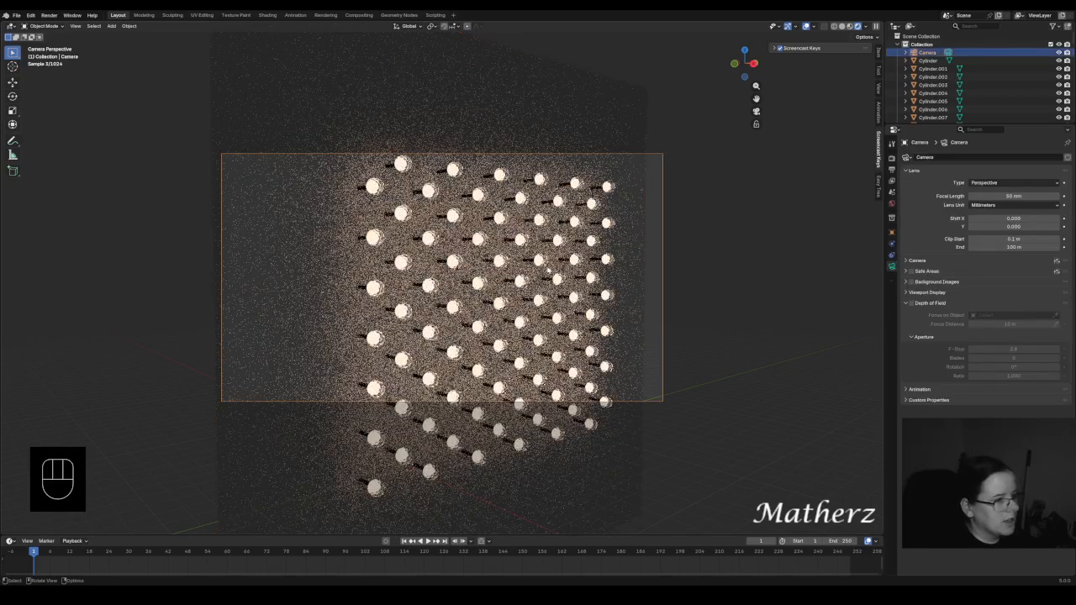
{"action": "key", "text": "g"}
{"action": "key", "text": "z"}
{"action": "key", "text": "z"}
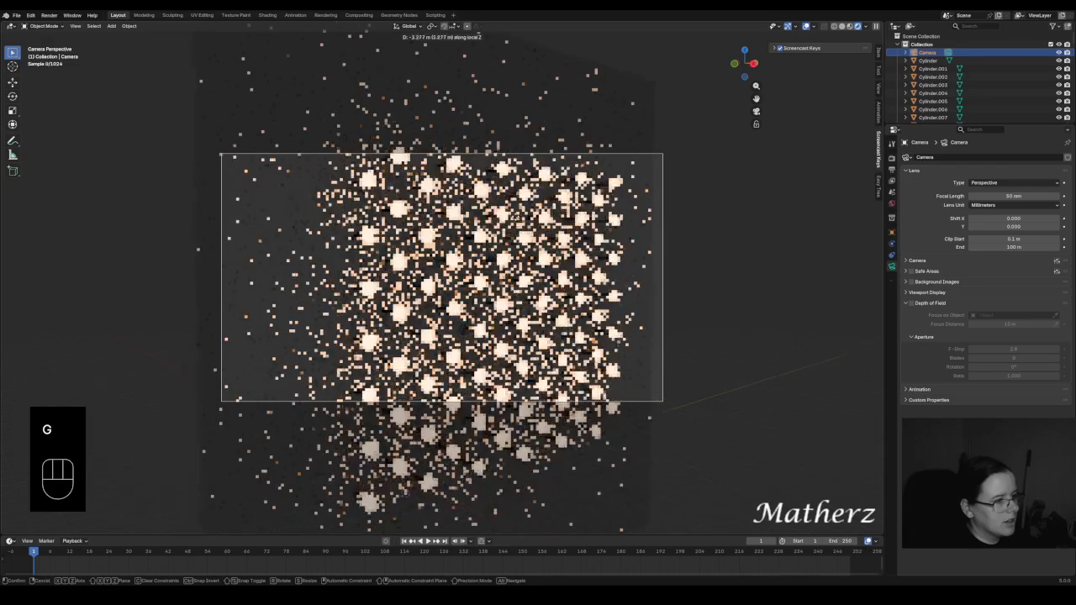
{"action": "left_click", "coordinate": [454, 124]}
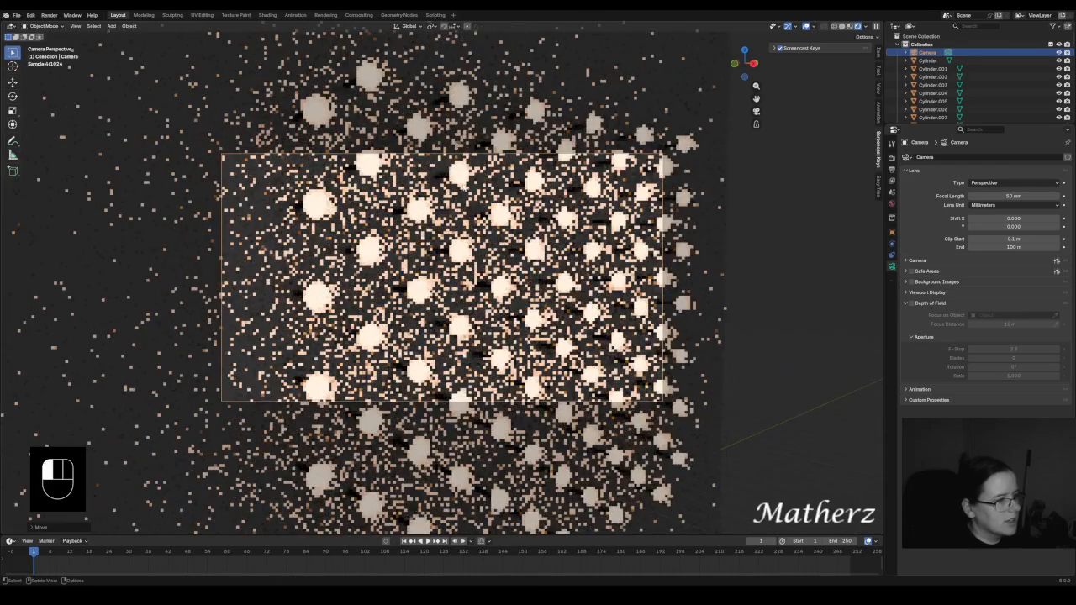
Shift the camera sideways in its view plane so the lamp grid fills the frame up to the farthest column.
{"action": "key", "text": "g"}
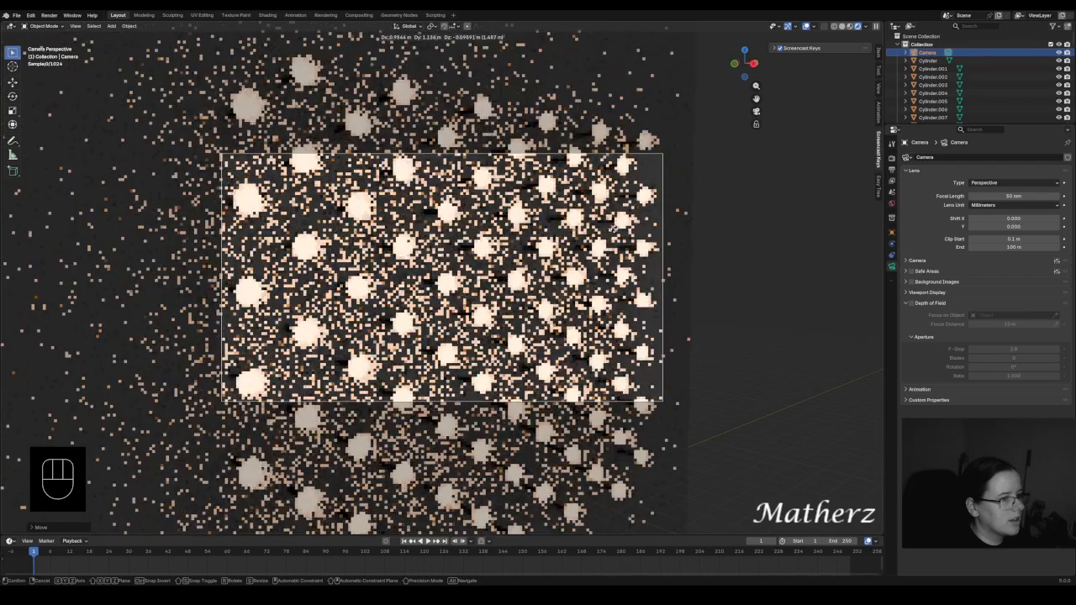
{"action": "left_click", "coordinate": [584, 231]}
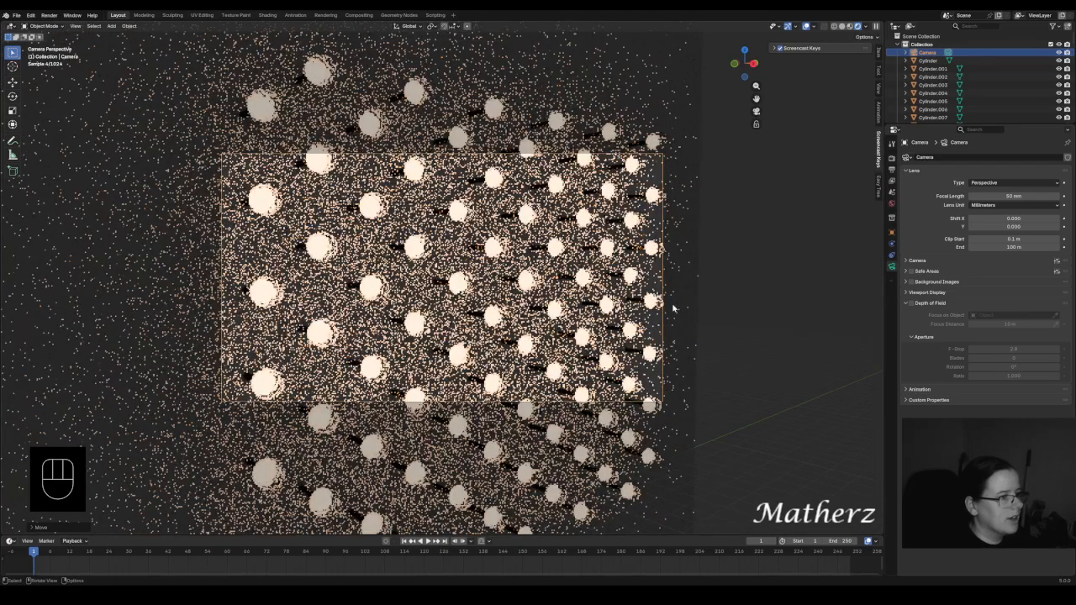
{"action": "scroll", "coordinate": [501, 302], "scroll_direction": "up", "scroll_amount": 2}
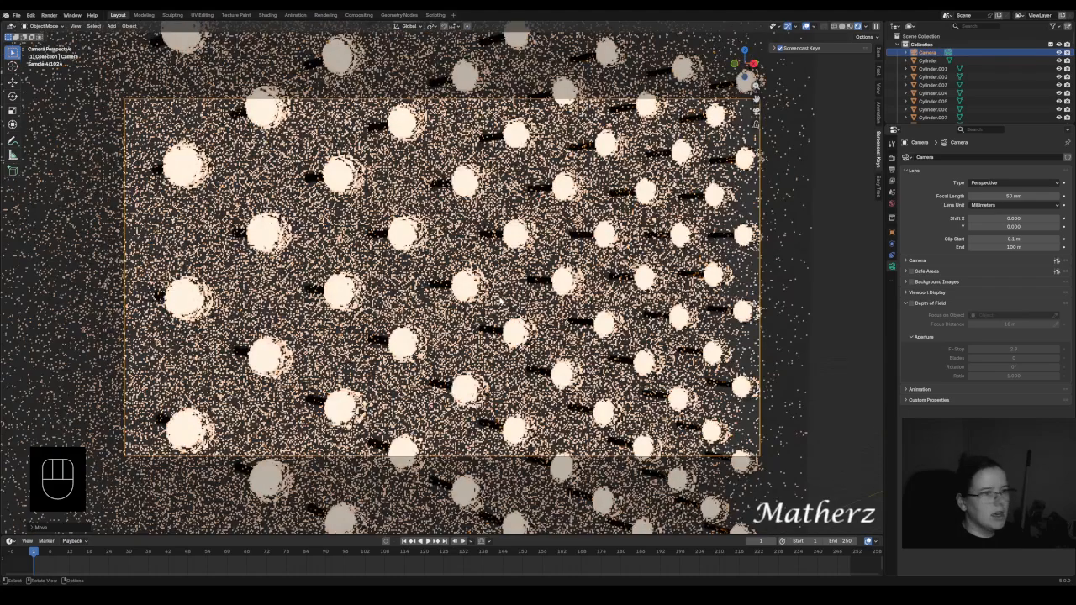